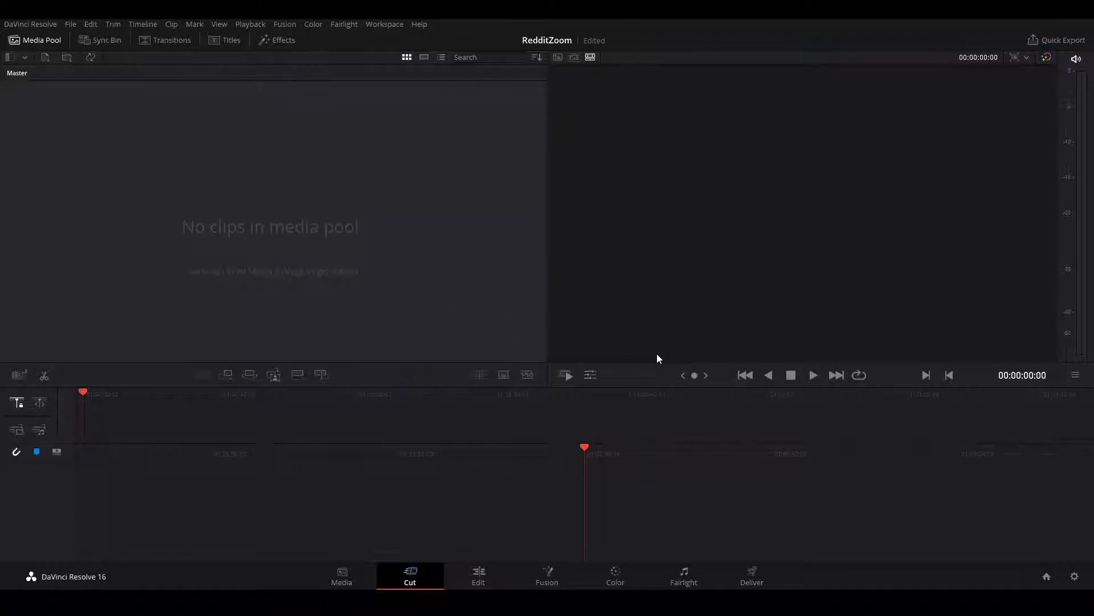
Place the IMG_1282.MOV clip on a new timeline and open it on the Edit page.
left_click(1074, 576)
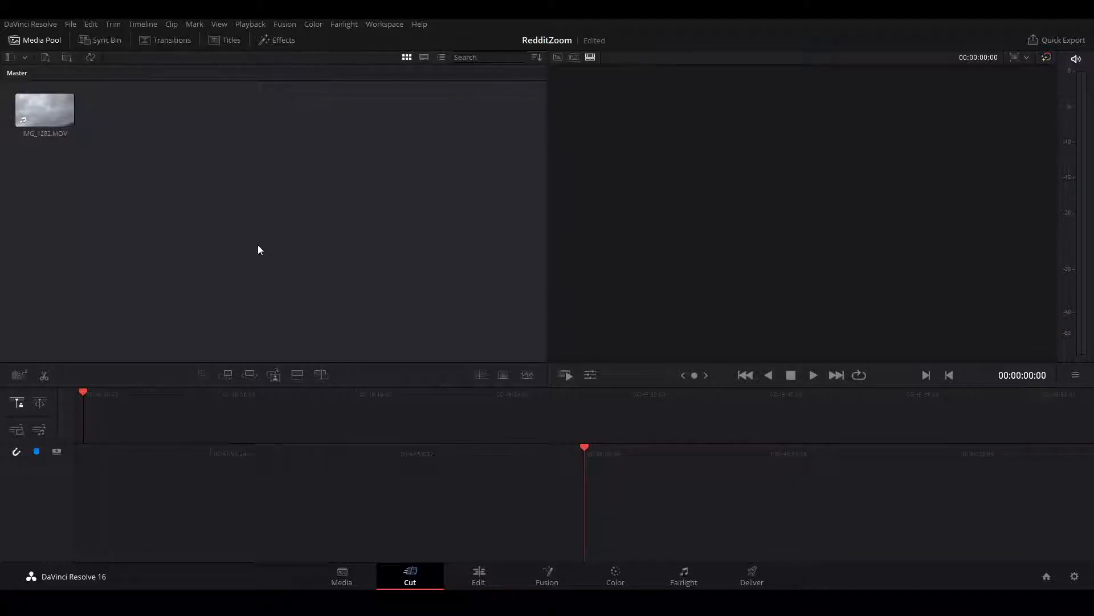
left_click_drag(45, 109, 596, 517)
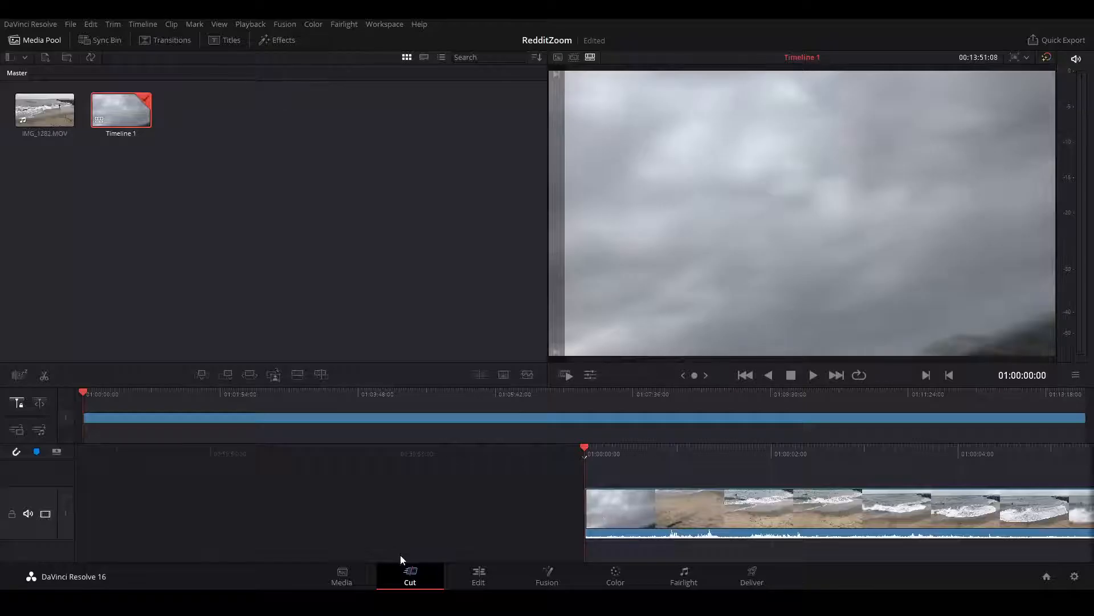
left_click(477, 579)
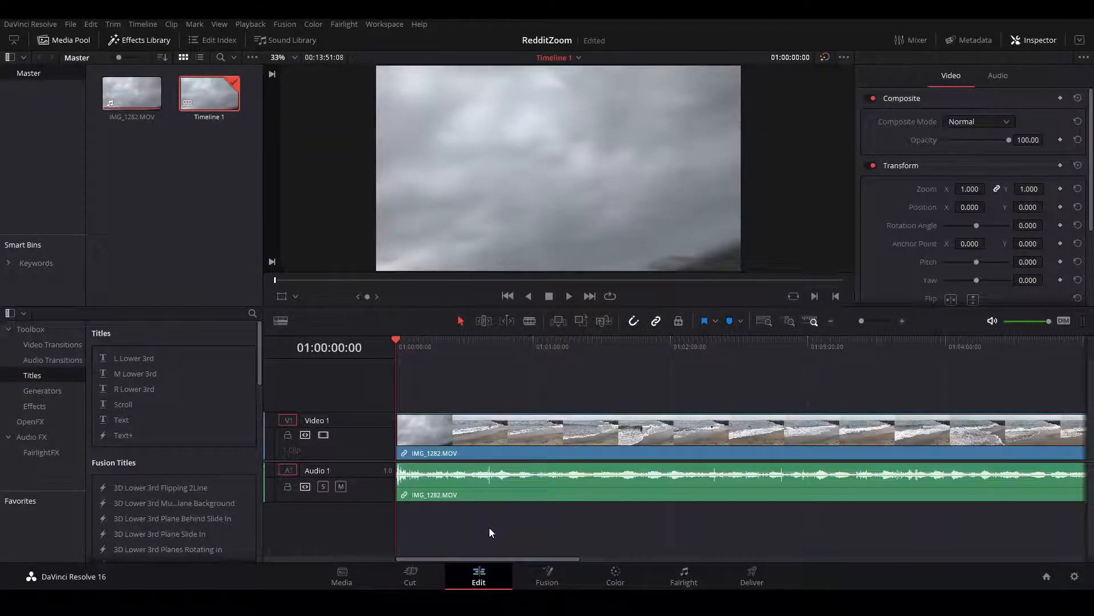
left_click(398, 581)
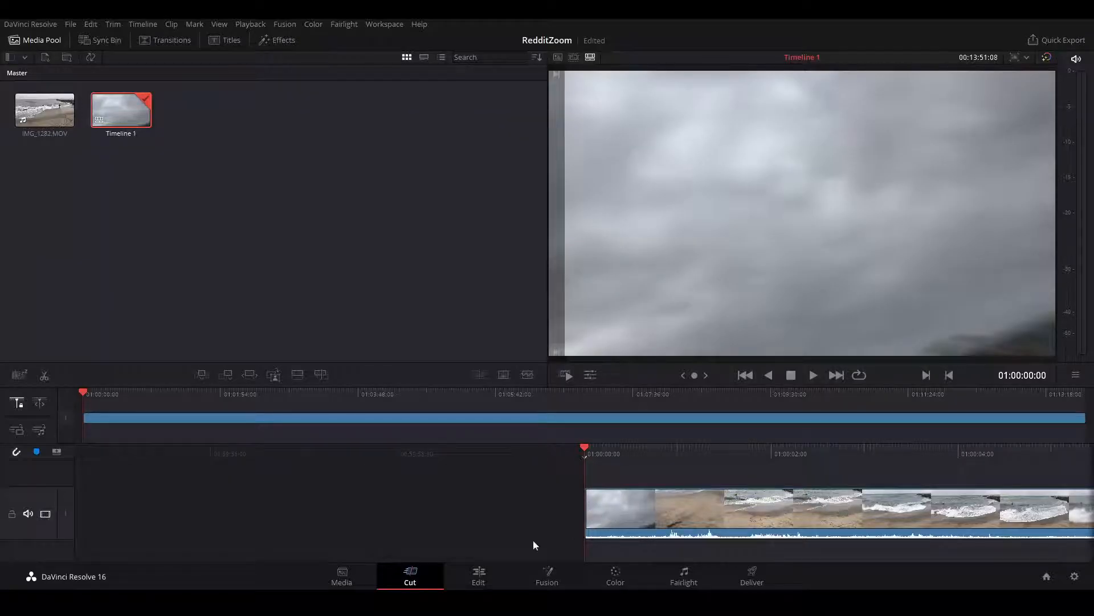
left_click(470, 576)
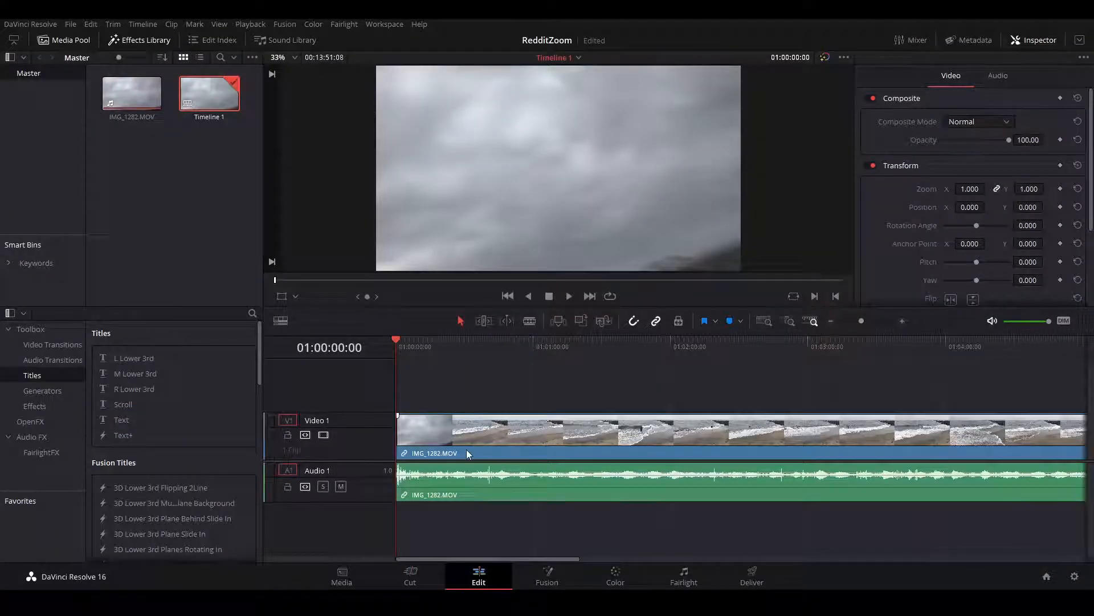
Scrub through the later part of the beach clip and park the playhead at 01:13:07:29.
left_click(426, 436)
left_click_drag(485, 559, 707, 565)
left_click(798, 340)
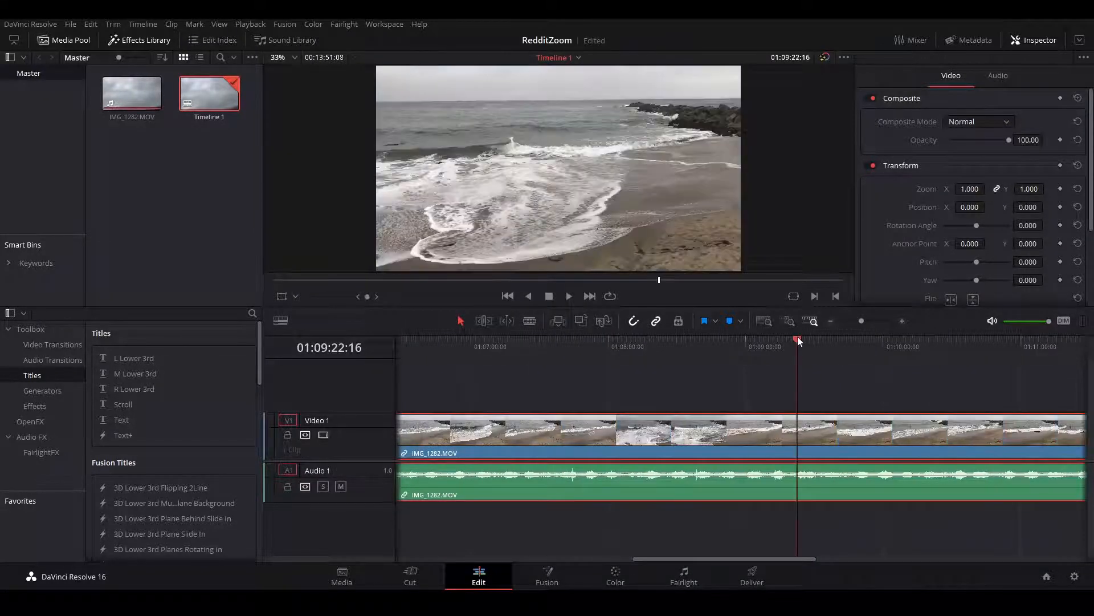
left_click(806, 341)
mouse_move(716, 556)
left_mouse_down()
mouse_move(854, 558)
mouse_move(715, 561)
left_mouse_up()
left_click(629, 341)
left_click_drag(630, 341, 971, 374)
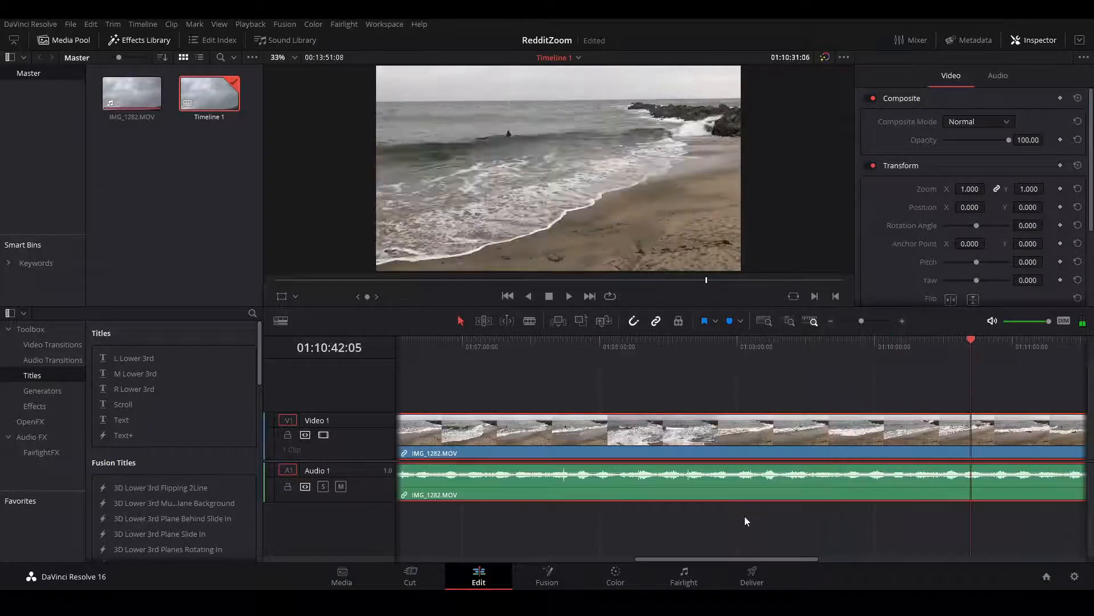
left_click(744, 521)
left_click_drag(775, 560, 909, 558)
left_click_drag(716, 342, 839, 366)
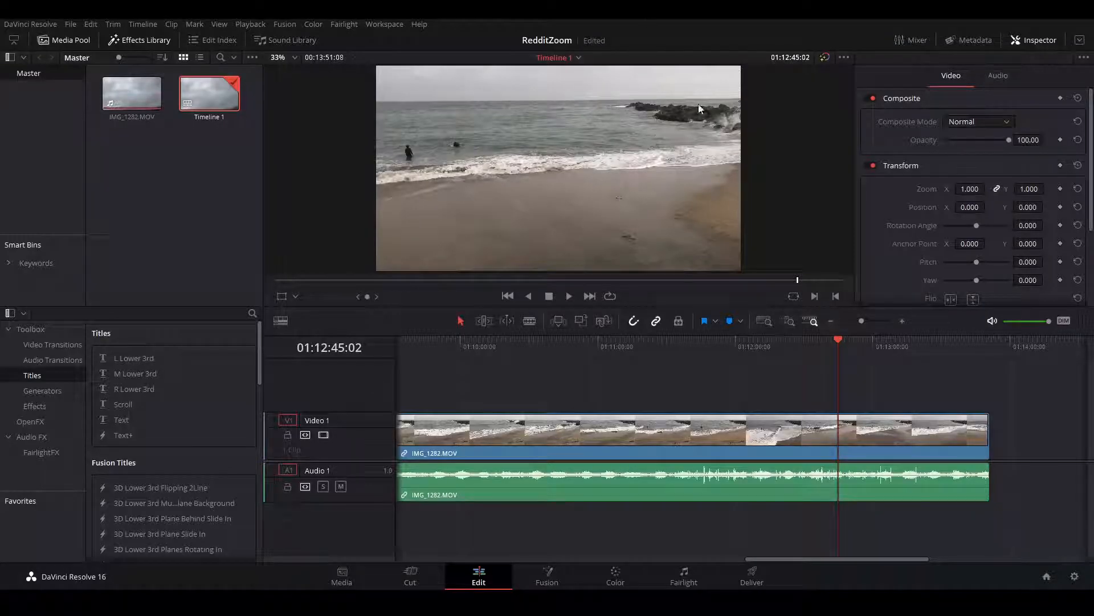
left_click(773, 340)
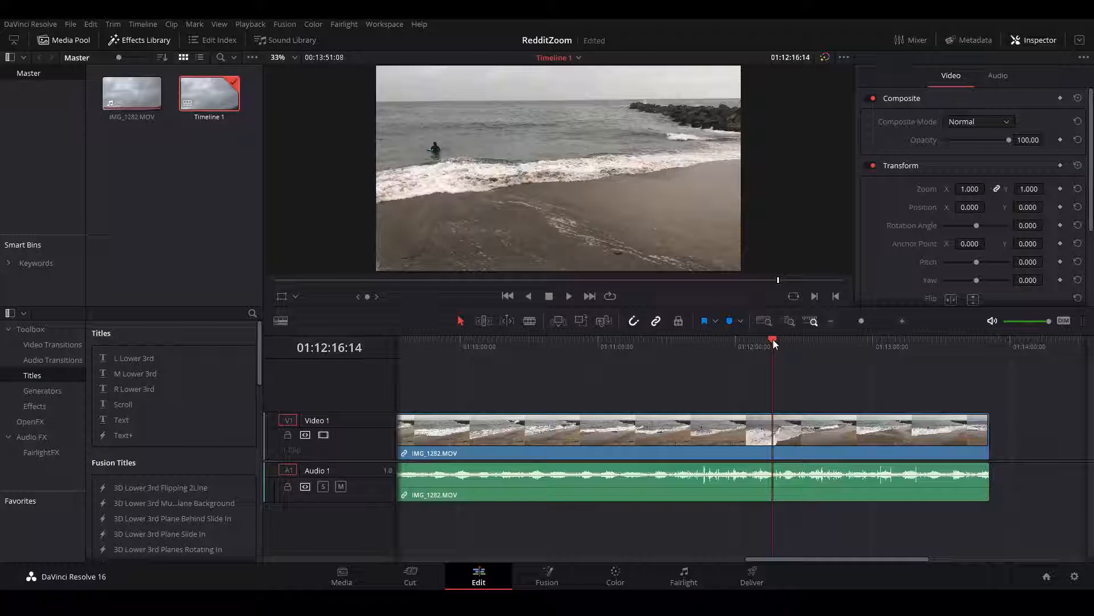
left_click_drag(773, 340, 891, 374)
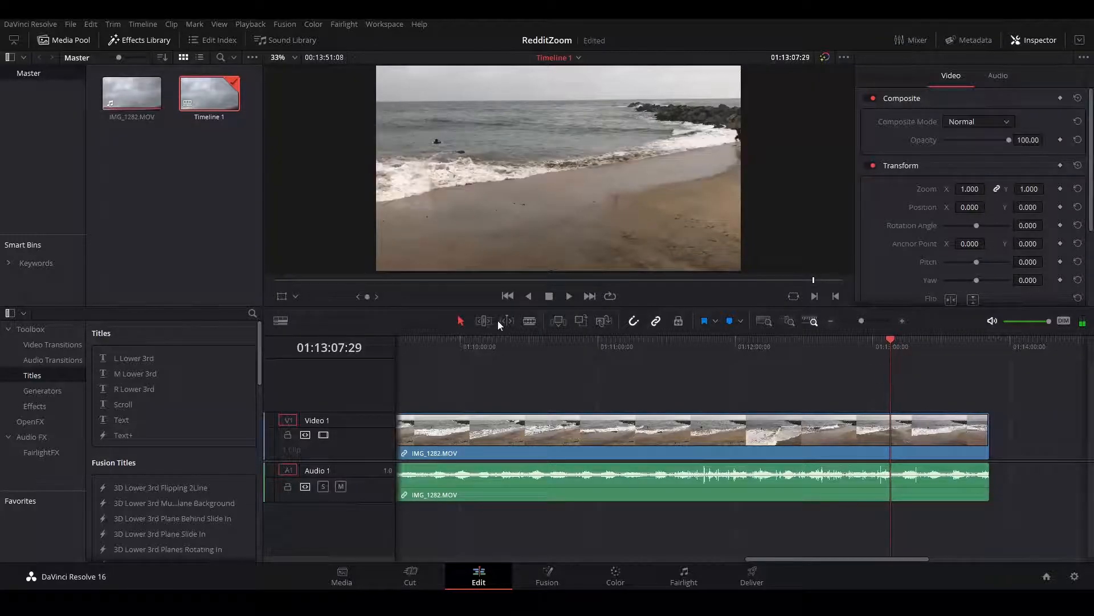
Split the clip at 01:13:07:29 and delete the portion before the cut.
left_click(529, 322)
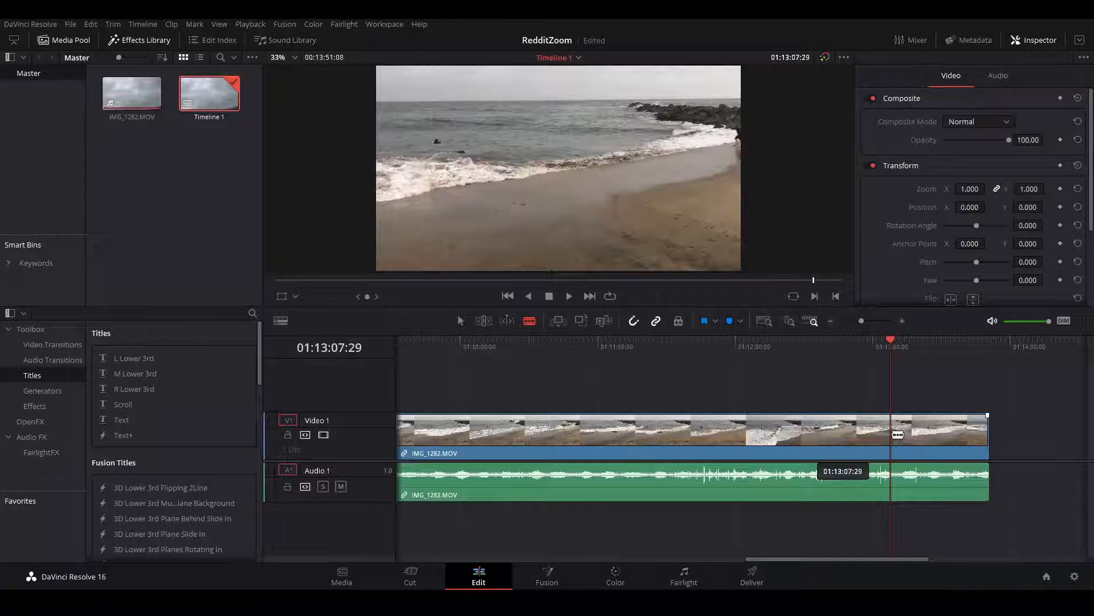
left_click(897, 434)
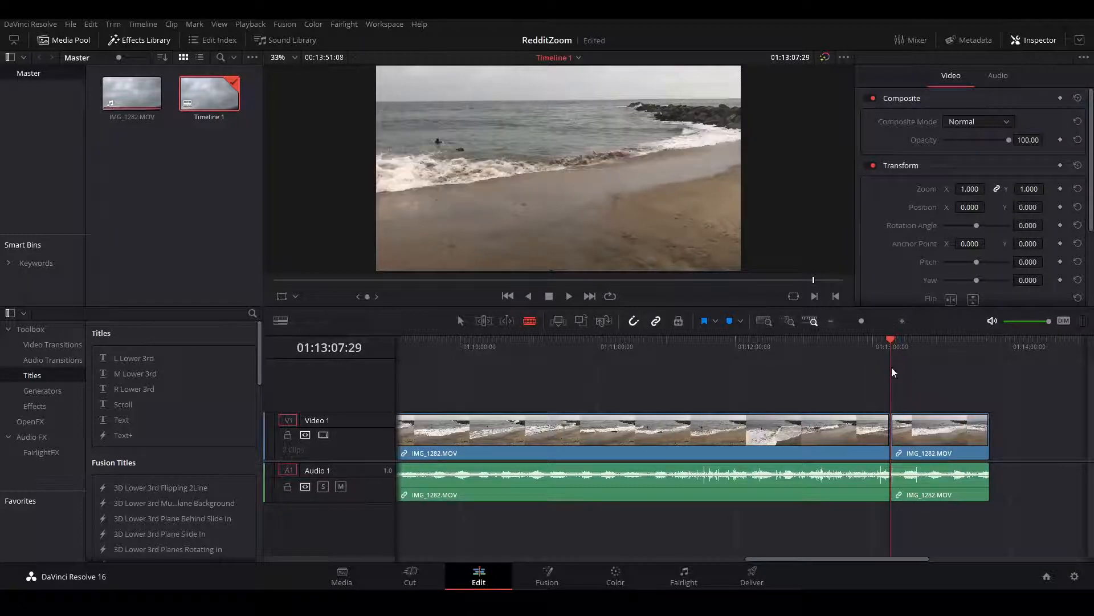
left_click(809, 416)
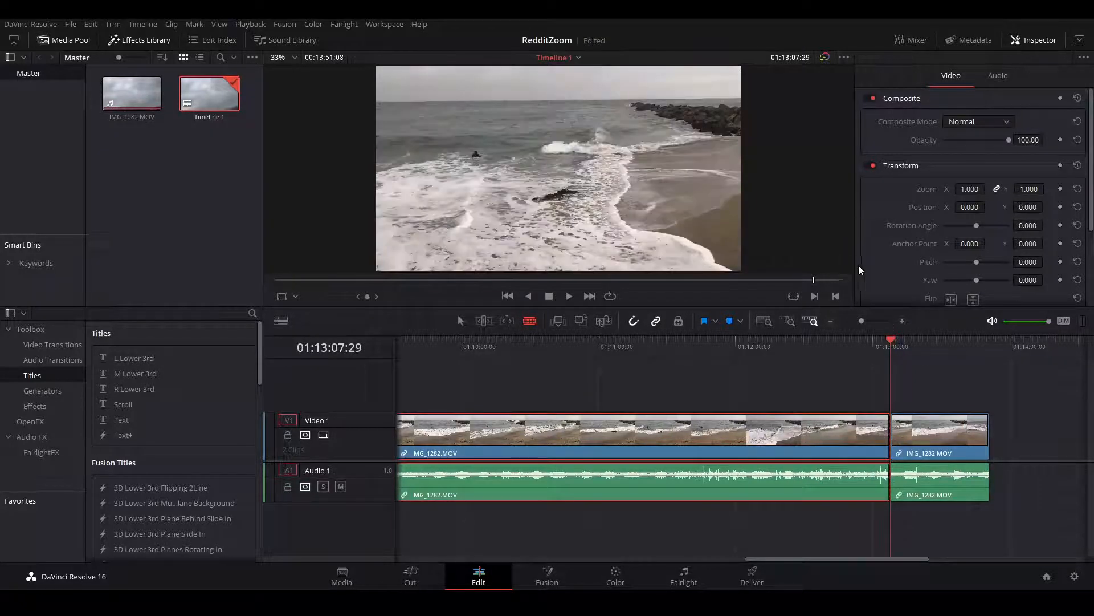
key("BackSpace")
left_click(460, 320)
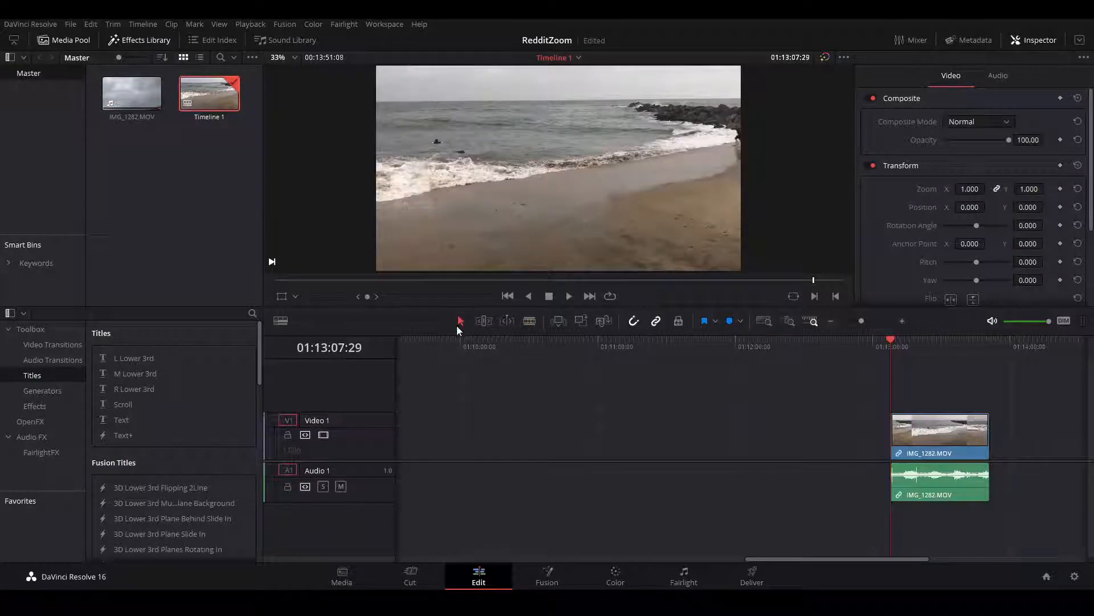
Move the remaining clip to the start of the timeline and return the playhead to 01:00:00:00.
scroll(831, 558, "left", 3)
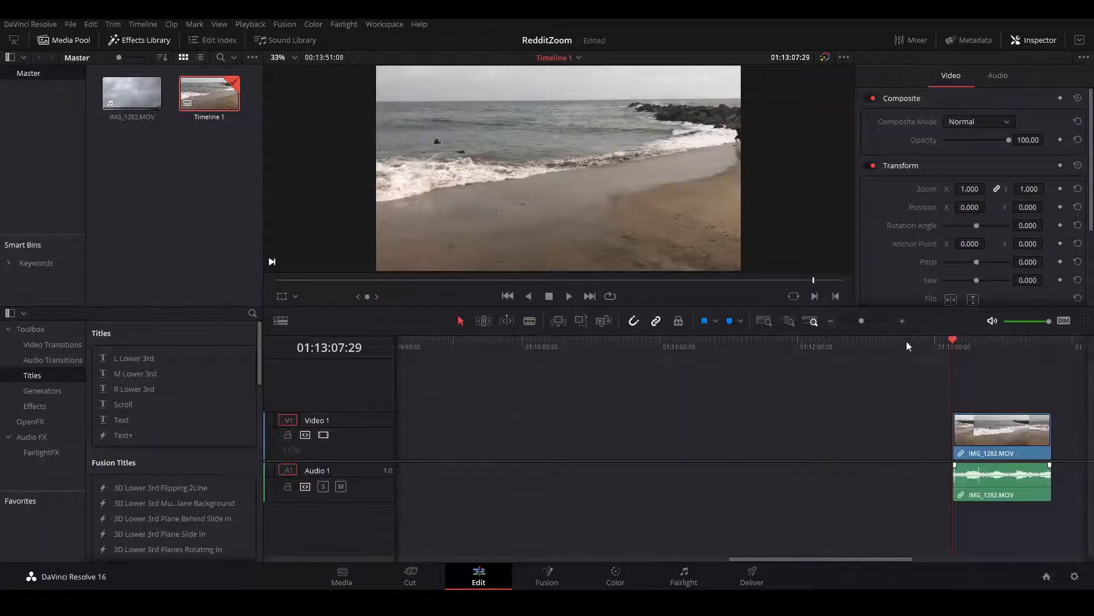
left_click(857, 320)
left_click_drag(787, 560, 634, 556)
left_click_drag(972, 443, 422, 446)
left_click(400, 343)
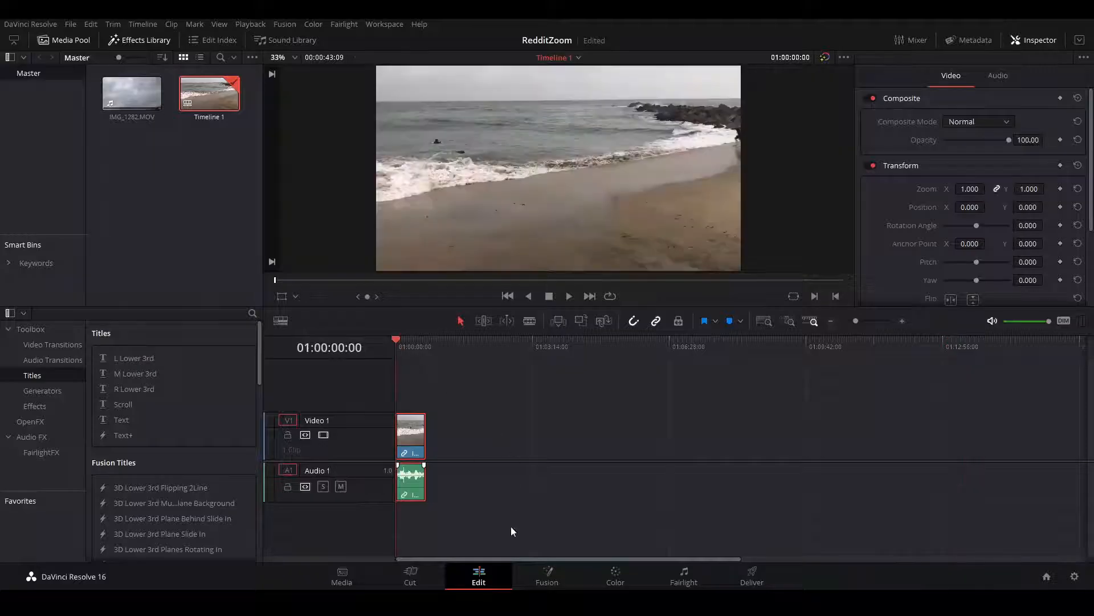
Preview the opening of the trimmed clip and park the playhead at 01:00:09:29.
left_click_drag(856, 321, 869, 323)
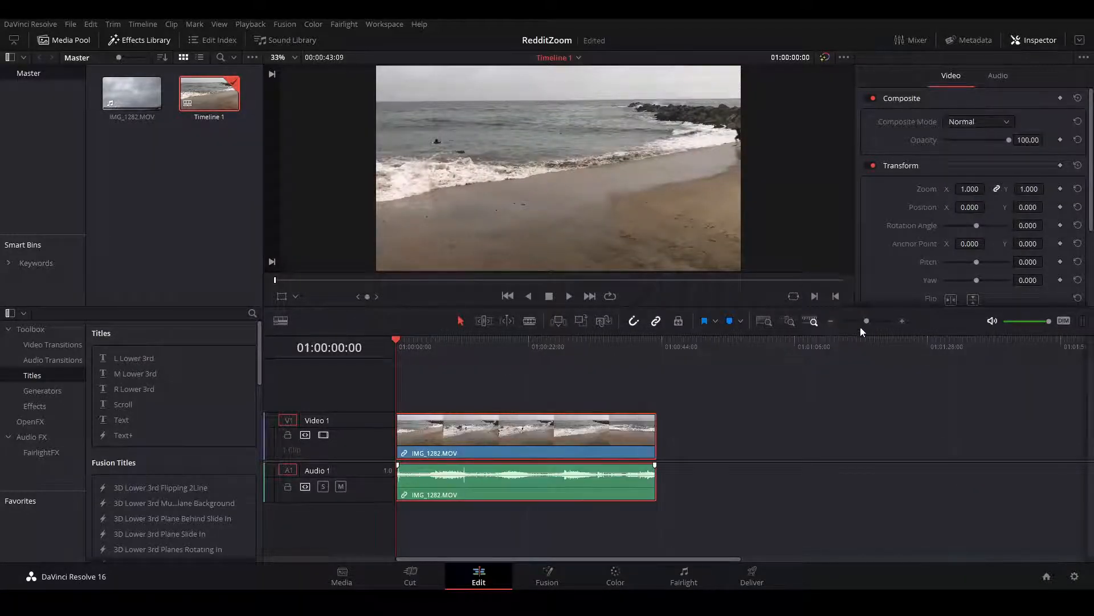
left_click(500, 341)
left_click(457, 341)
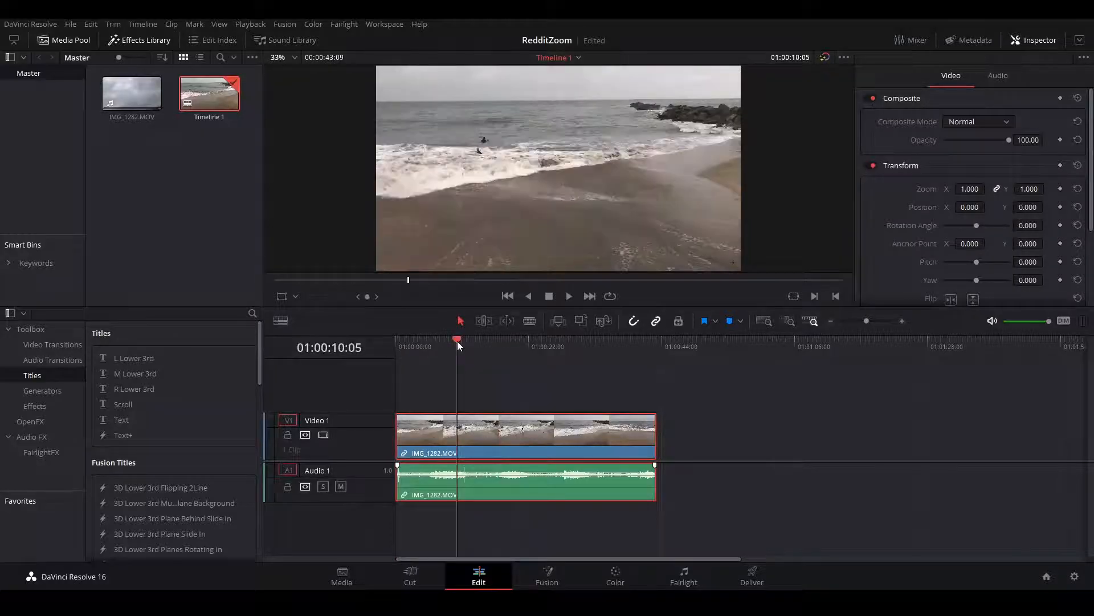
left_click_drag(458, 341, 411, 344)
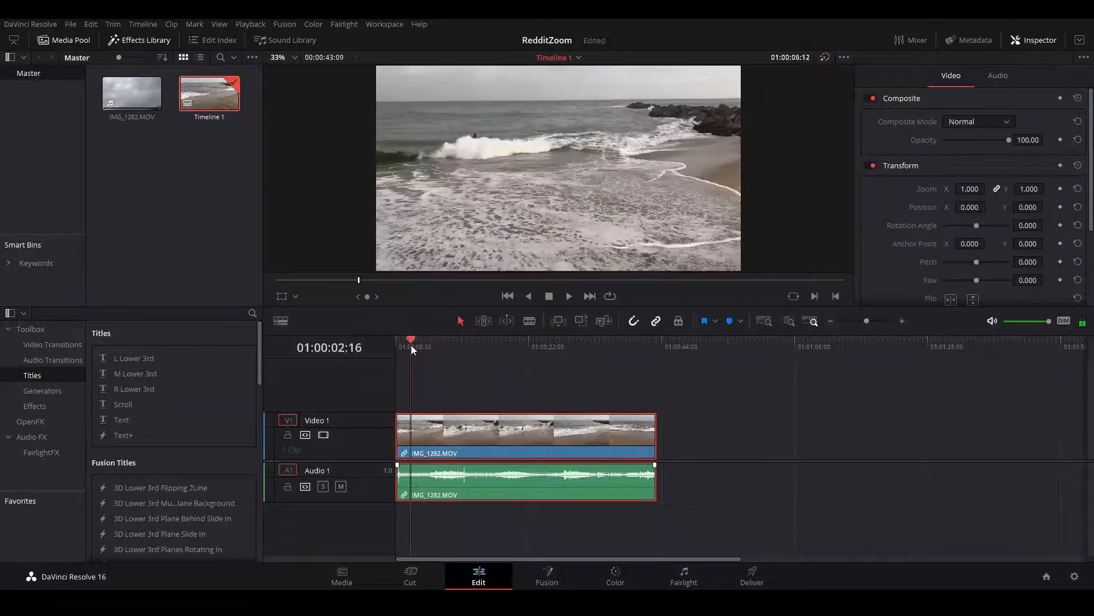
left_click(568, 296)
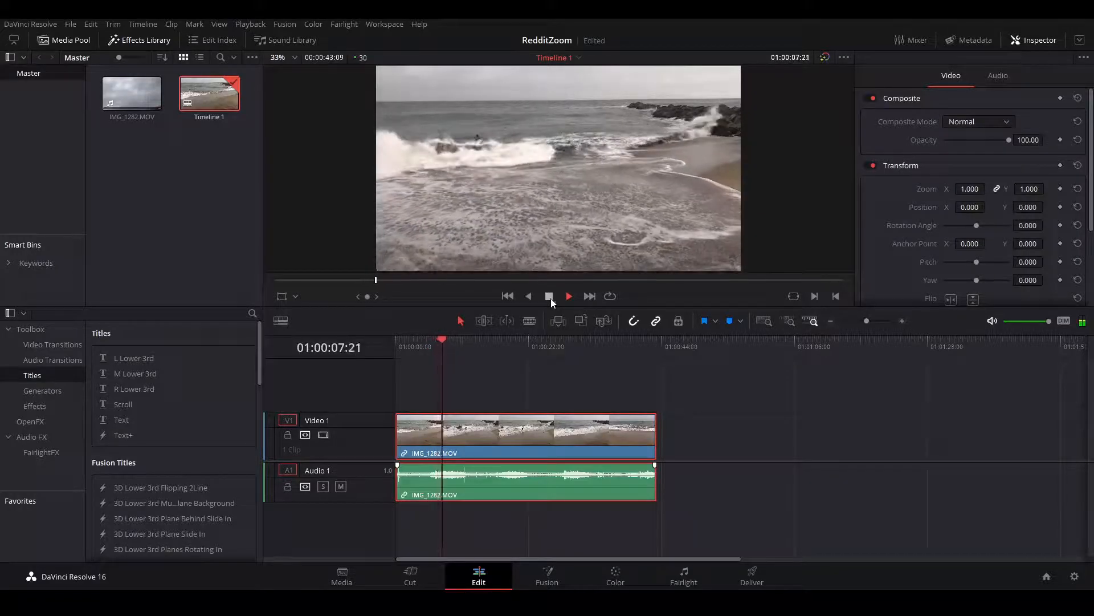
left_click(551, 299)
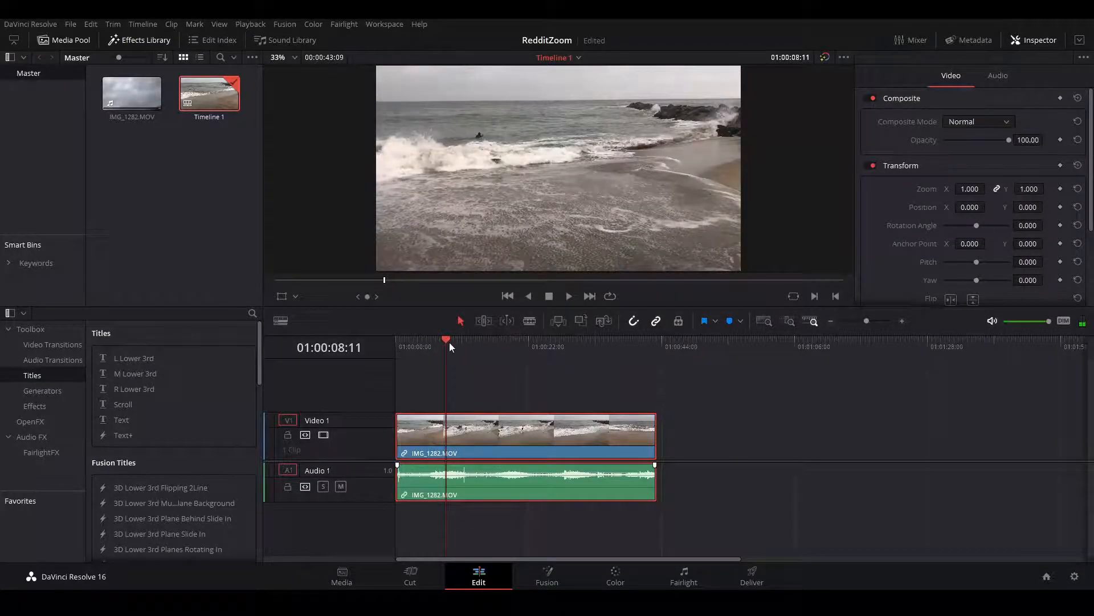
left_click_drag(447, 338, 456, 339)
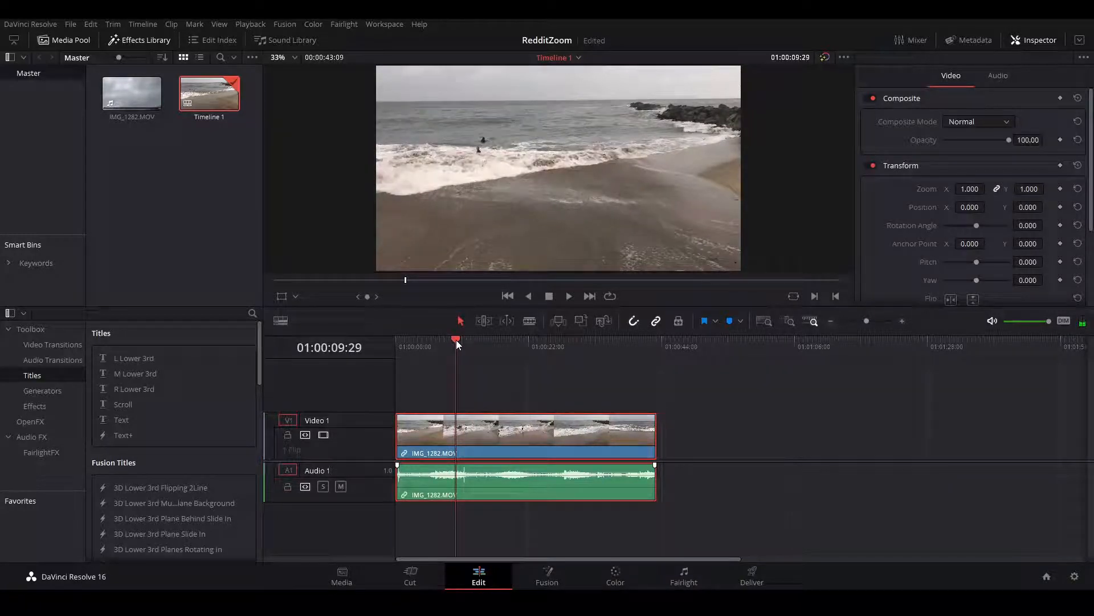
Split the clip at 01:00:09:29, delete the portion after the cut, and select the remaining clip.
left_click(530, 321)
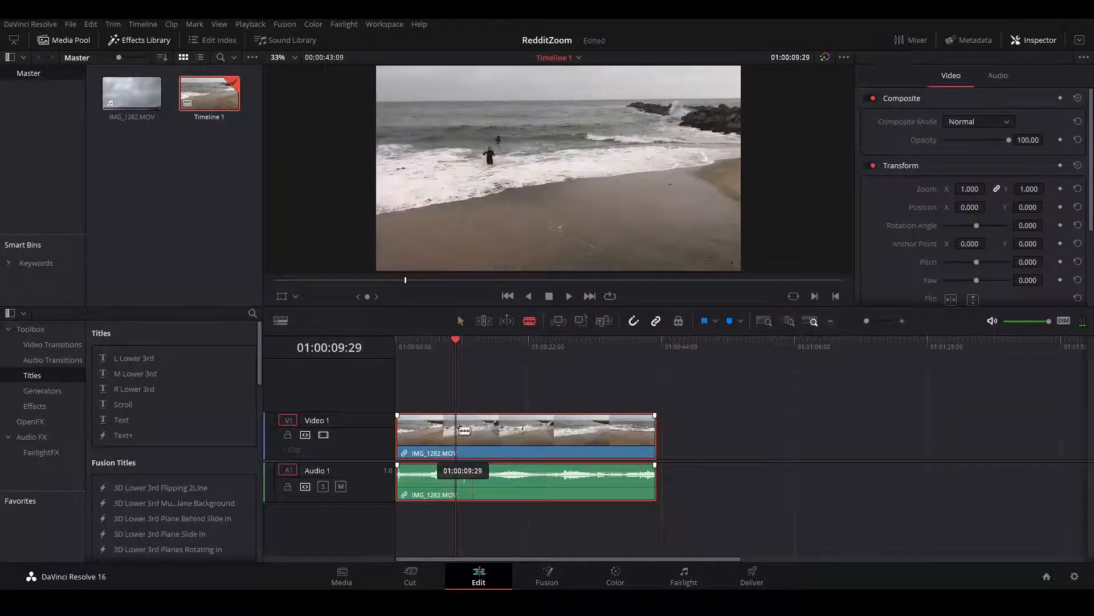
left_click(456, 435)
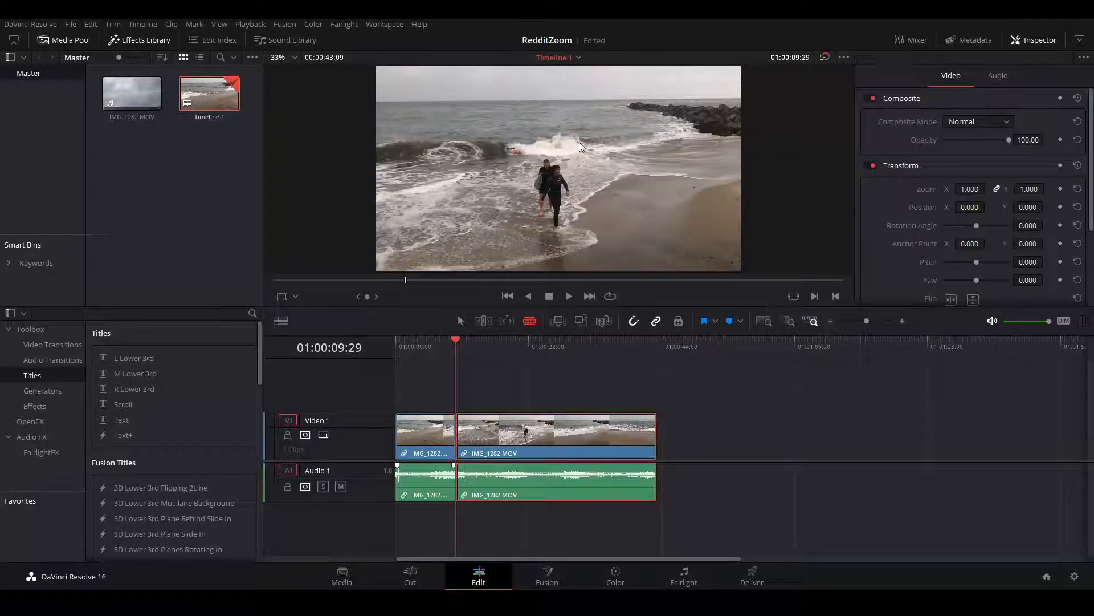
key("Delete")
left_click(459, 320)
left_click_drag(866, 320, 873, 320)
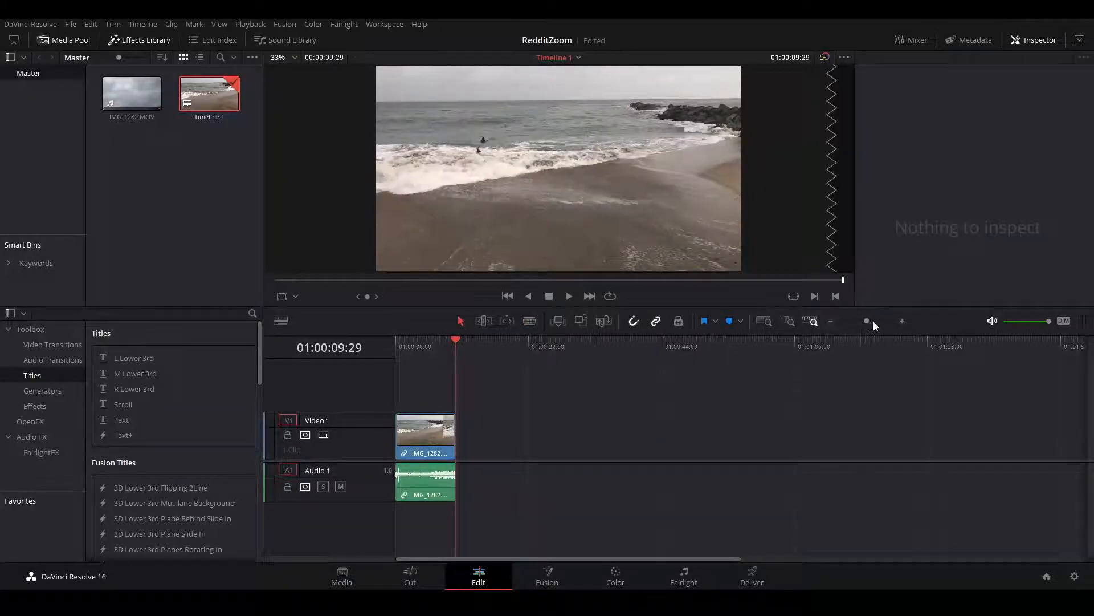
left_click(591, 444)
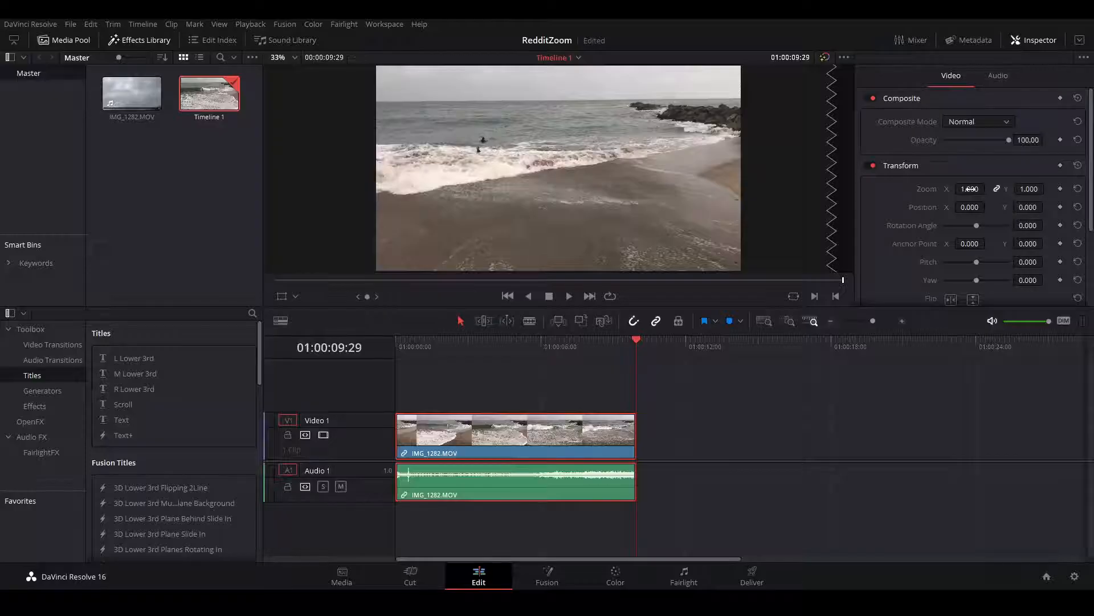
Try enlarging the clip with a Transform zoom of 1.540 and restore the zoom to 1.000.
left_click_drag(1041, 188, 1047, 189)
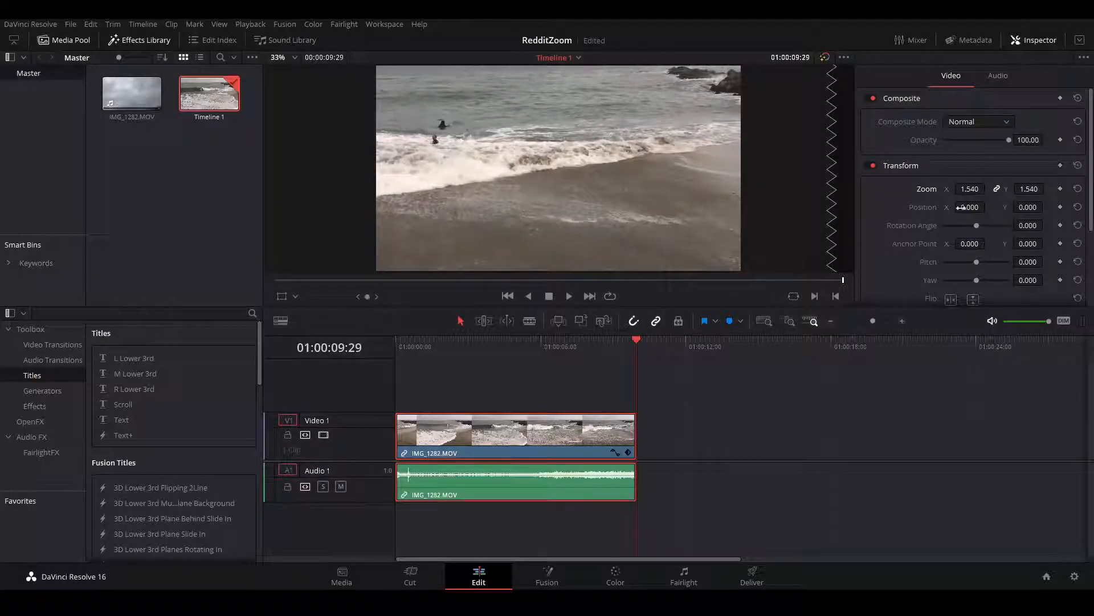
left_click_drag(1047, 207, 1048, 189)
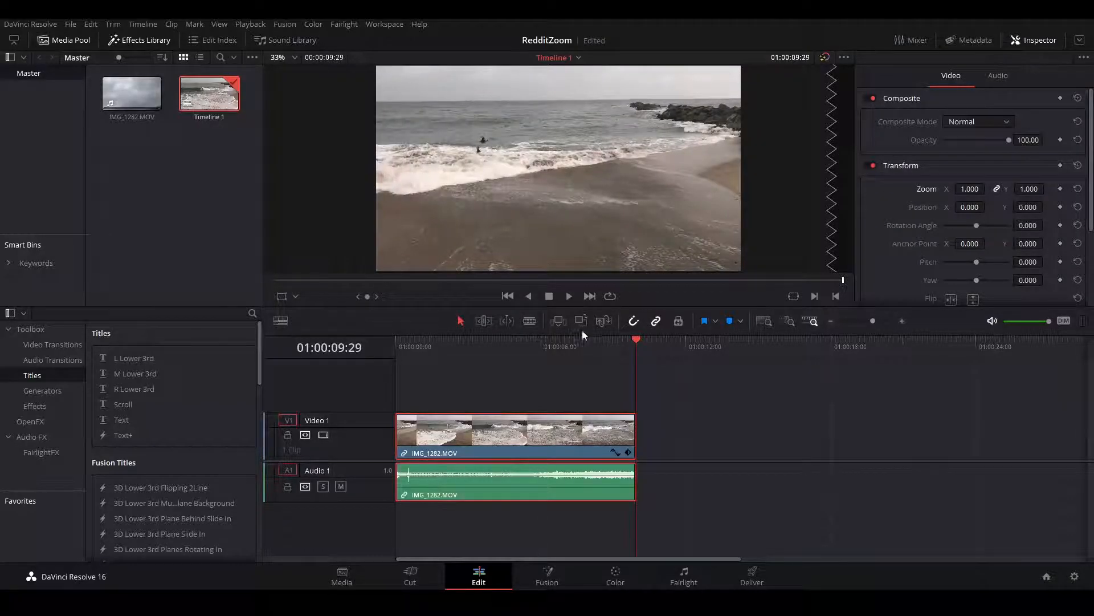
Show the Dynamic Zoom frames in the viewer at 01:00:04:23 and enable Dynamic Zoom for the clip.
left_click(511, 340)
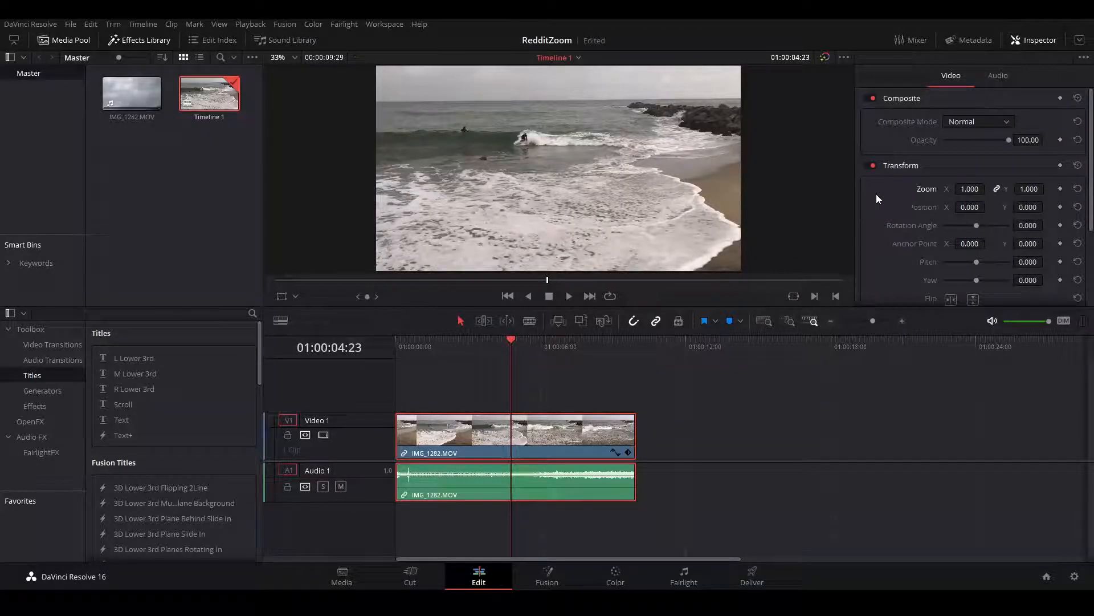
scroll(878, 197, "down", 4)
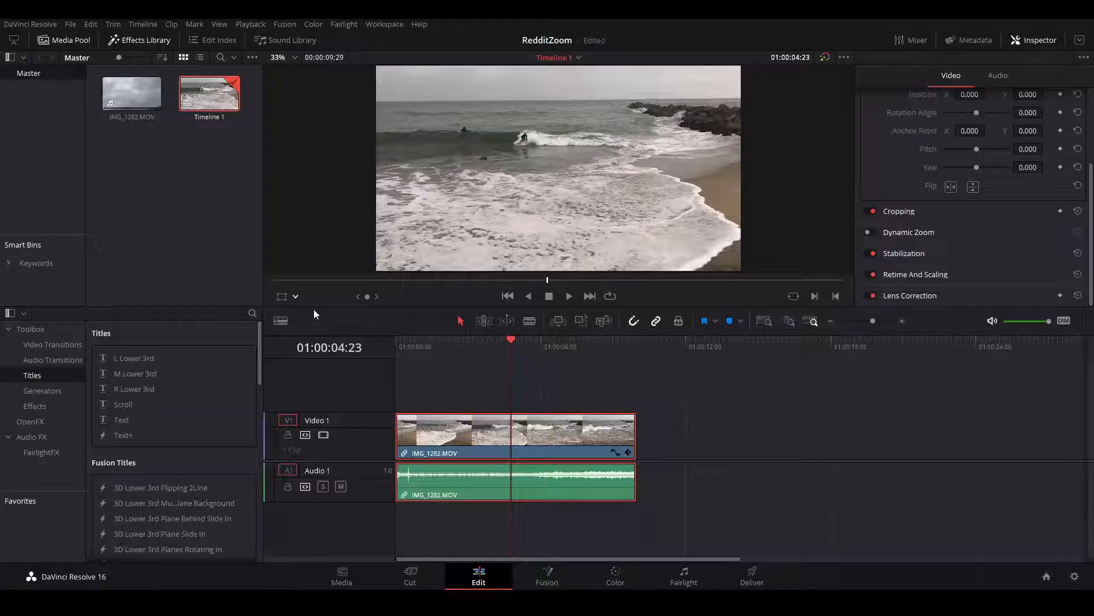
left_click(320, 348)
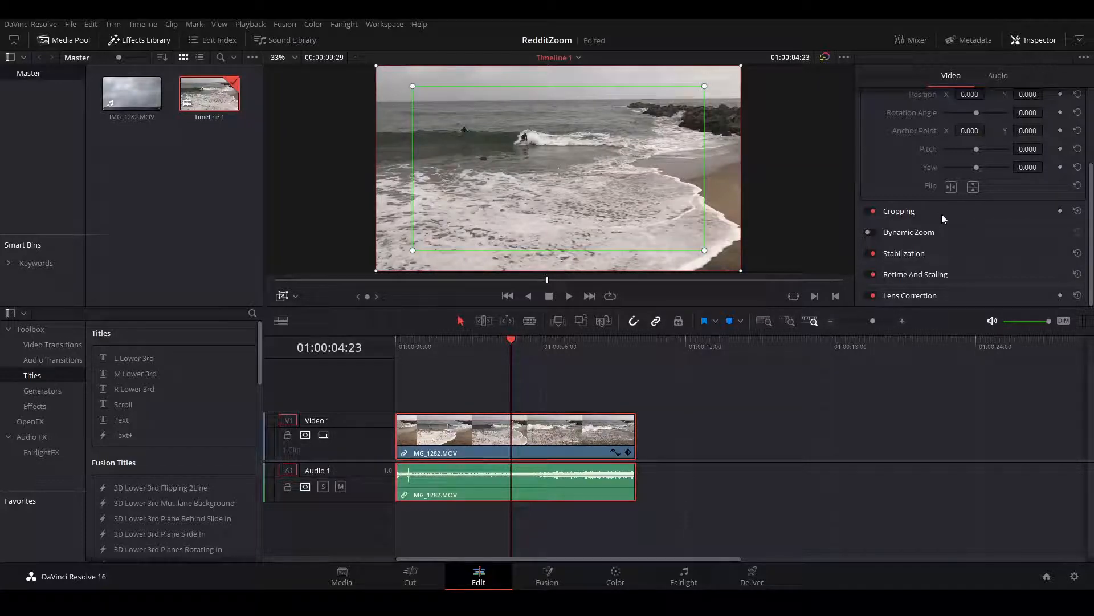
scroll(949, 218, "up", 4)
scroll(949, 226, "down", 4)
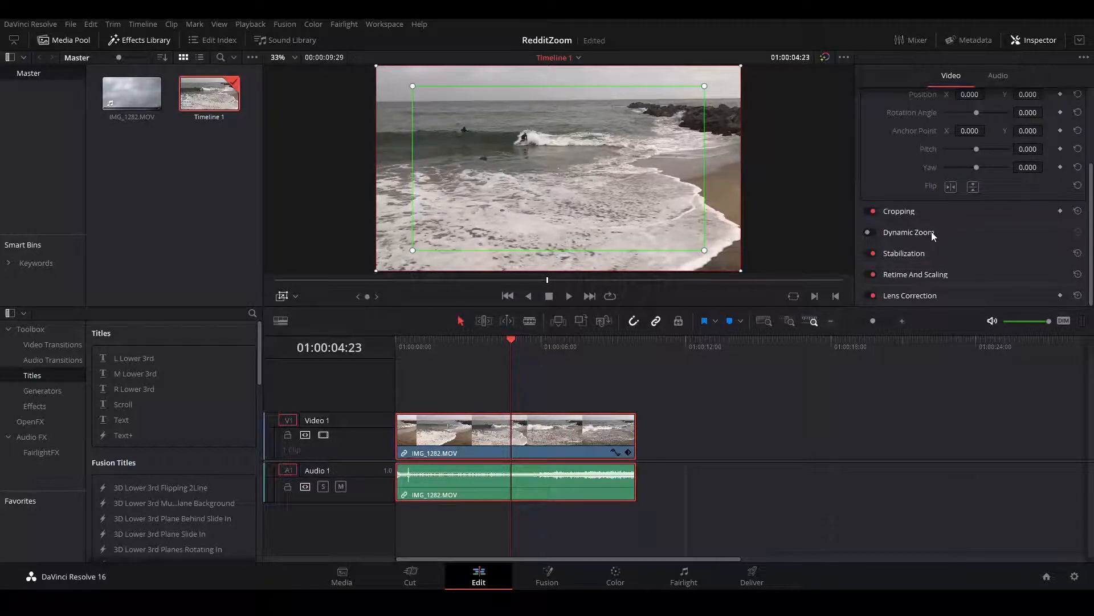
left_click(869, 233)
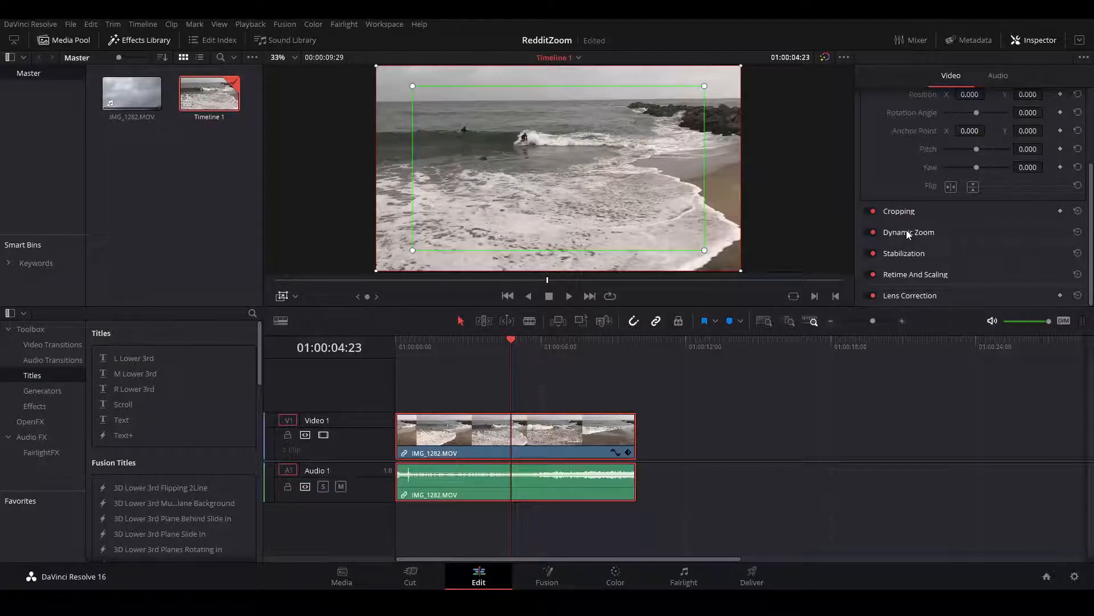
Resize the Dynamic Zoom frames so the green start frame fills the picture and the red end frame covers just over half its width.
scroll(950, 237, "up", 4)
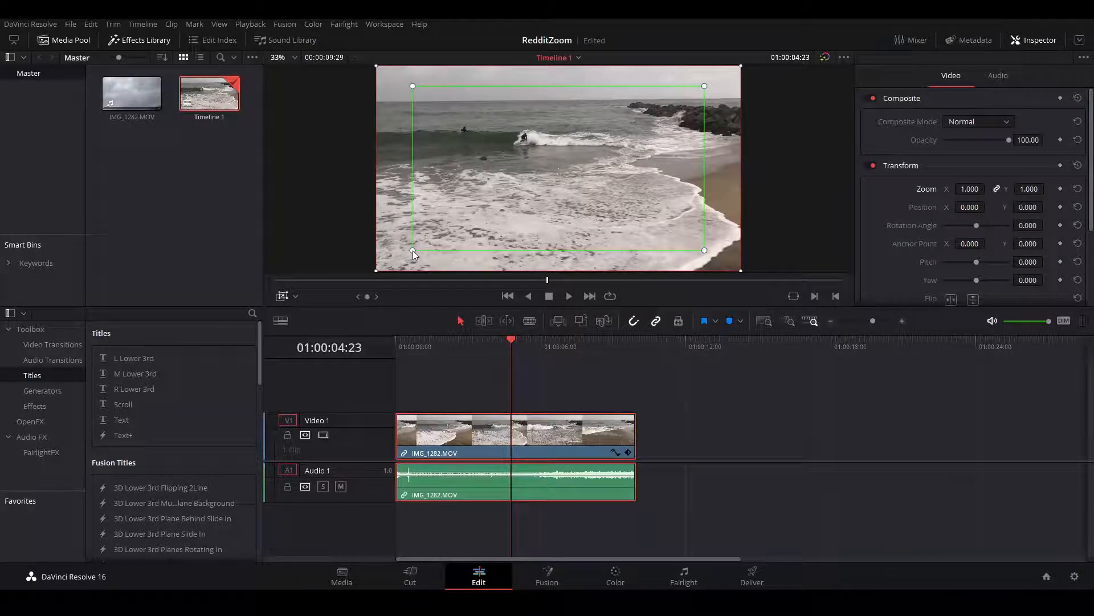
left_click_drag(412, 250, 384, 269)
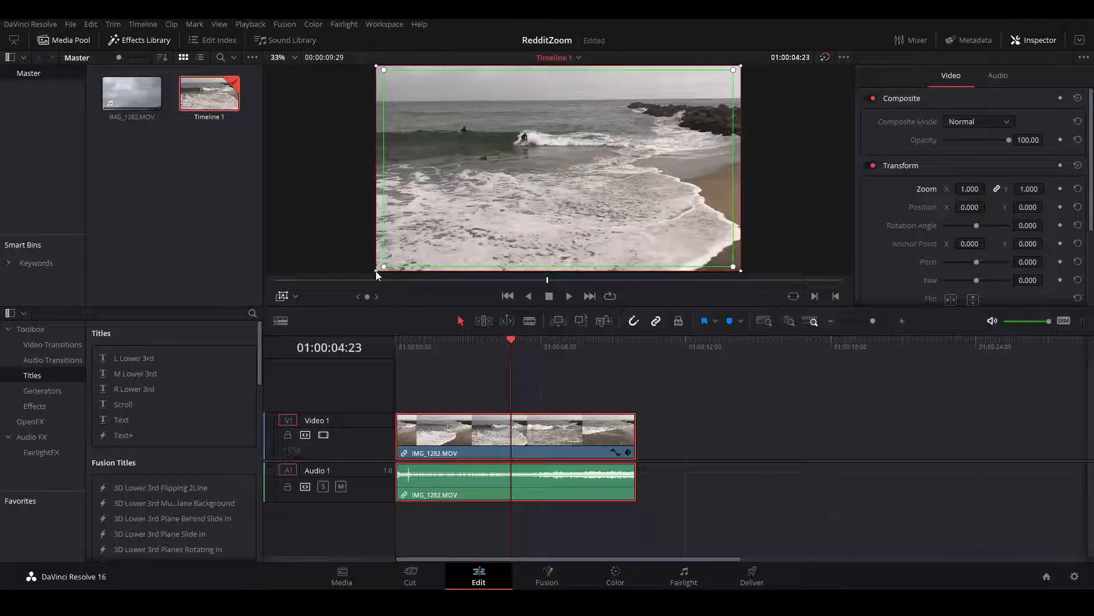
left_click(376, 272)
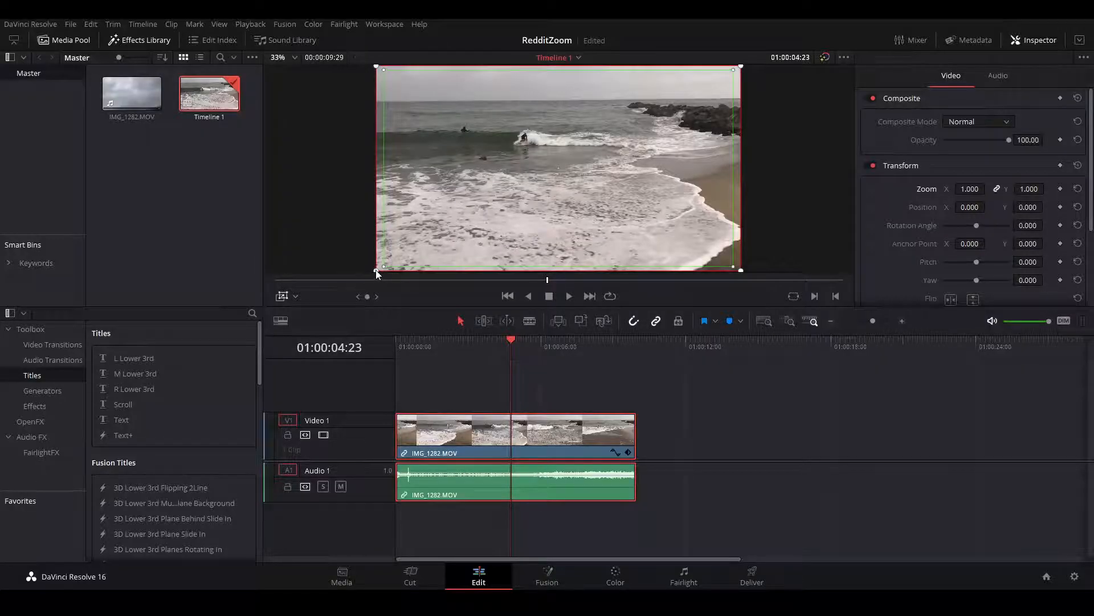
left_click_drag(376, 270, 463, 222)
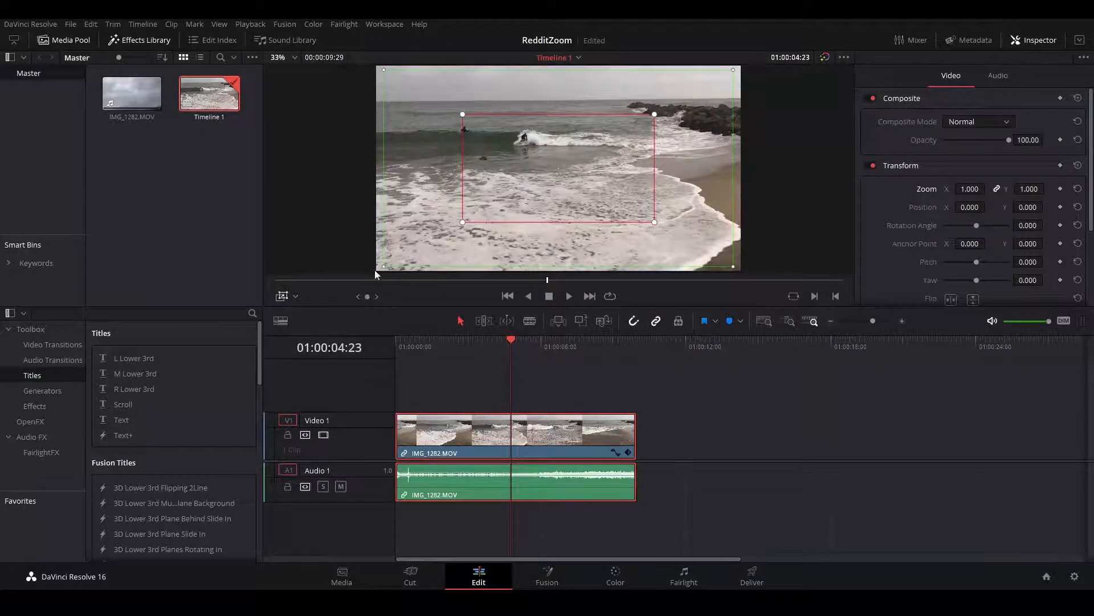
left_click_drag(383, 268, 376, 273)
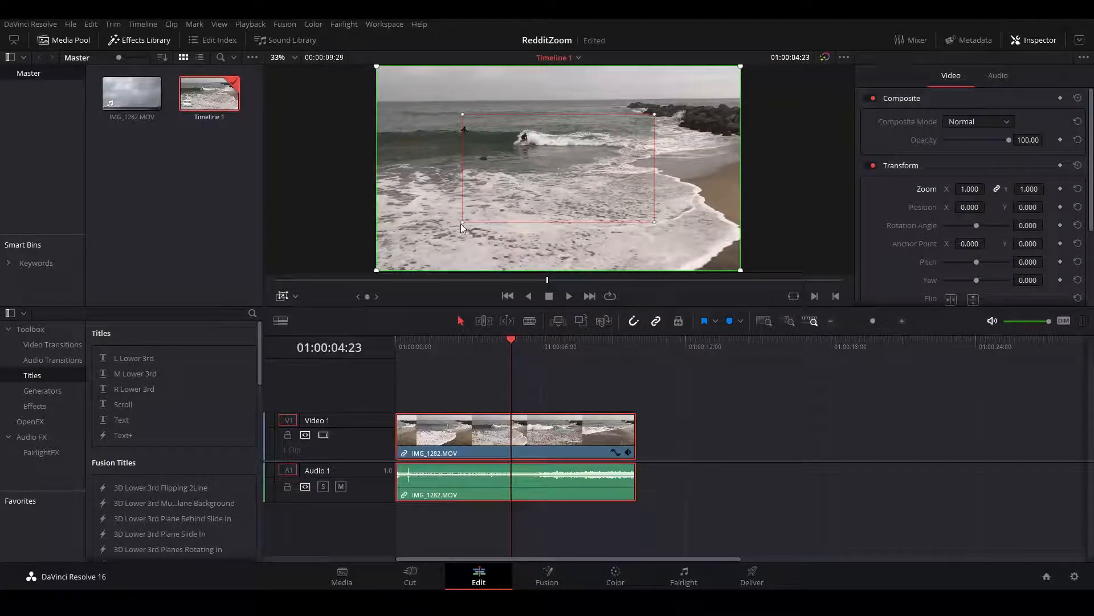
mouse_move(462, 222)
left_mouse_down()
mouse_move(442, 234)
mouse_move(485, 211)
mouse_move(393, 265)
mouse_move(470, 237)
mouse_move(430, 255)
mouse_move(470, 227)
mouse_move(463, 233)
left_mouse_up()
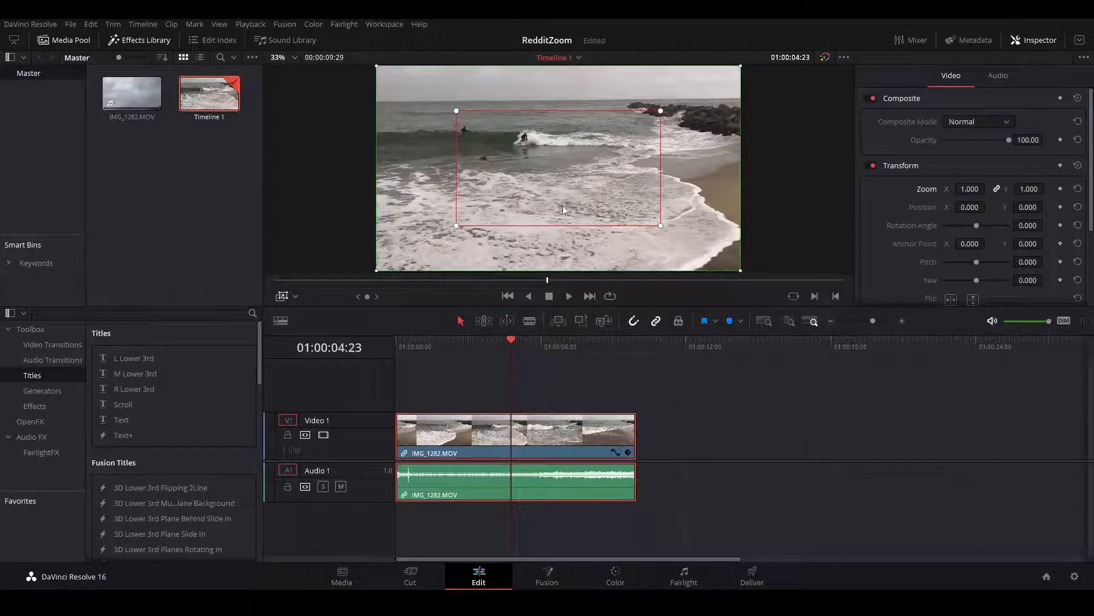
Find the surfer's ride at 01:00:05:15 and reposition the red end frame so it is centred on the surfer.
left_click(555, 339)
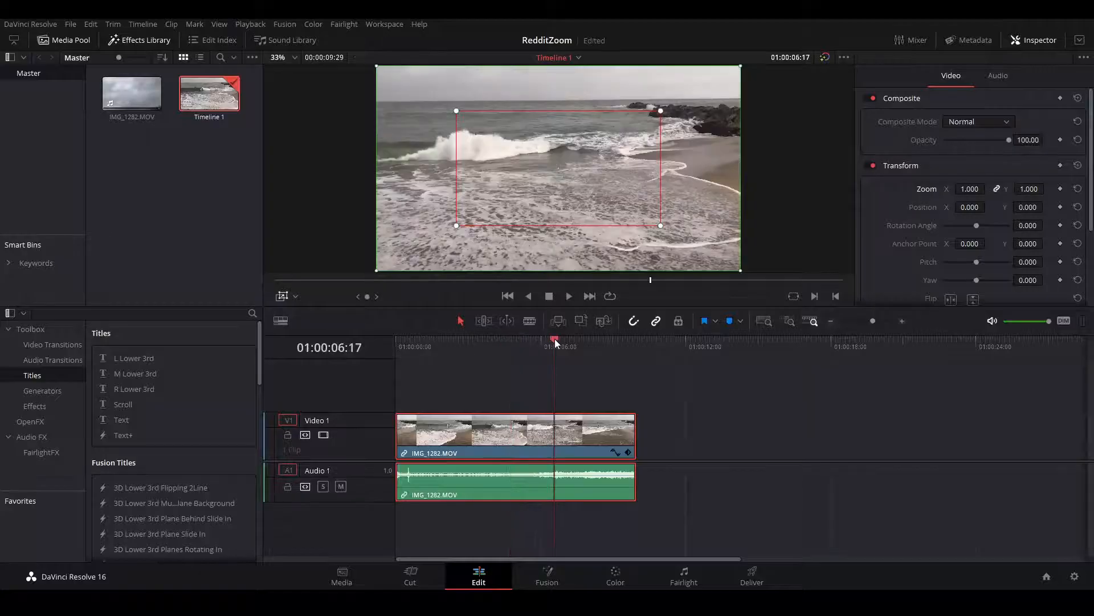
left_click(587, 342)
left_click(520, 342)
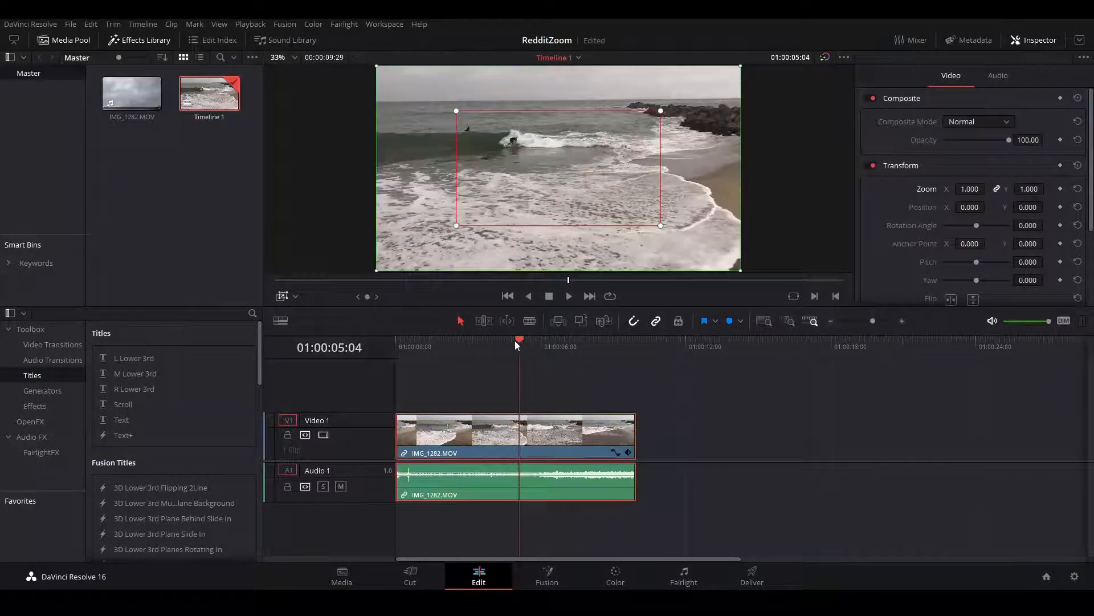
left_click(592, 340)
left_click(529, 341)
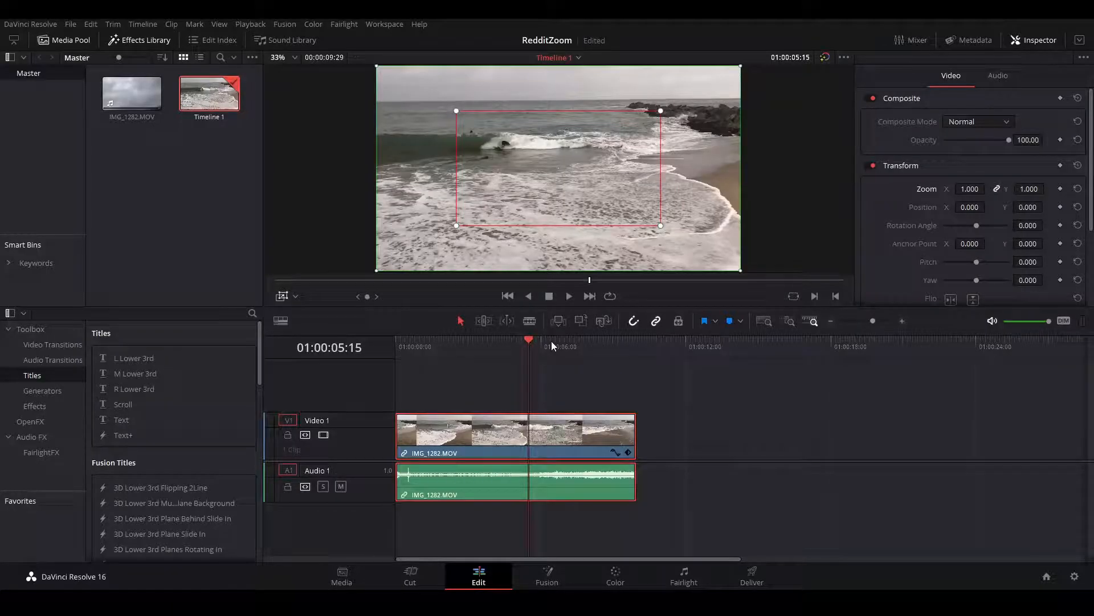
left_click(546, 340)
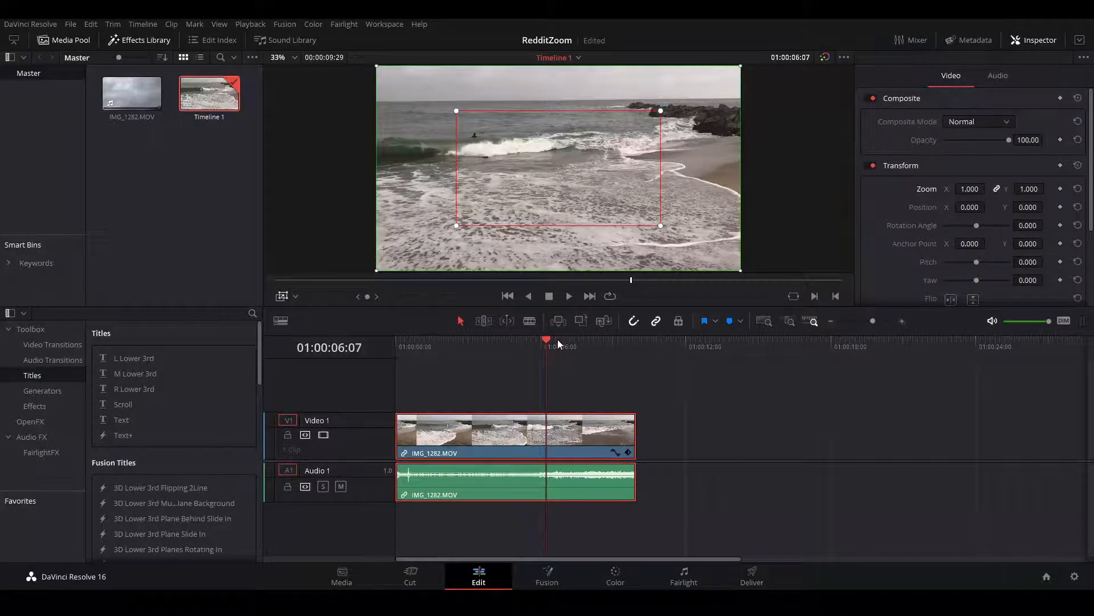
left_click(528, 340)
mouse_move(529, 341)
left_mouse_down()
mouse_move(516, 341)
mouse_move(530, 341)
left_mouse_up()
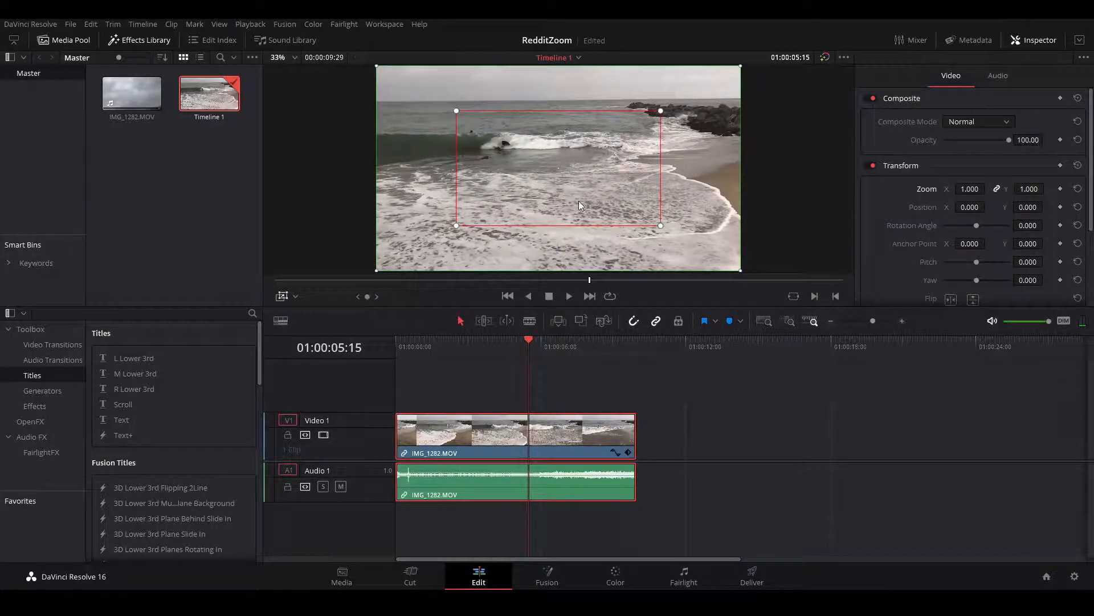
left_click_drag(590, 205, 536, 183)
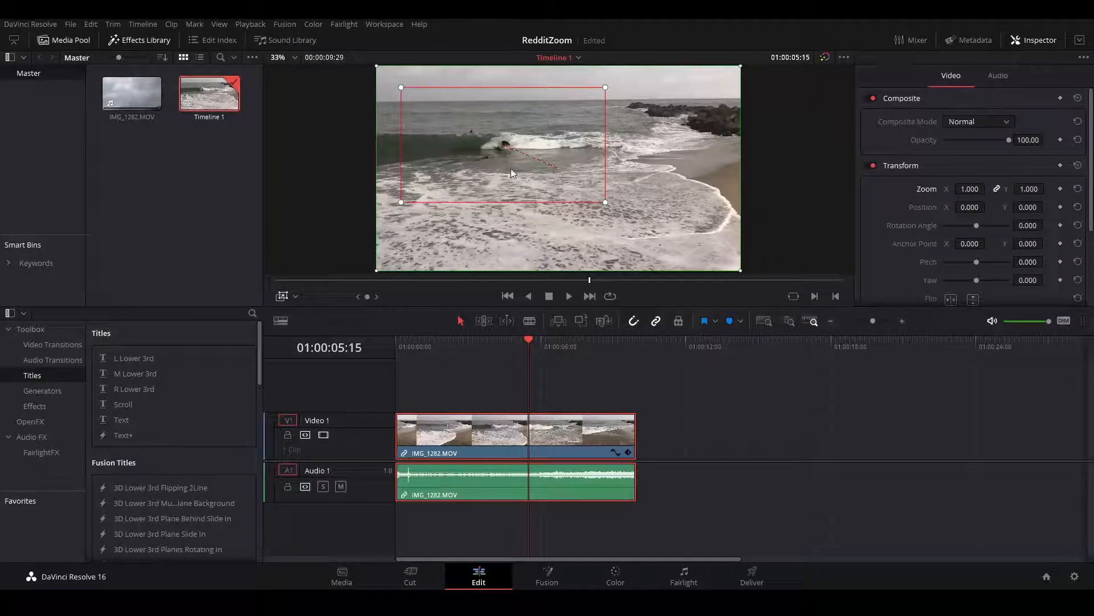
Play the clip from its start to preview the Dynamic Zoom towards the surfer.
left_click(401, 346)
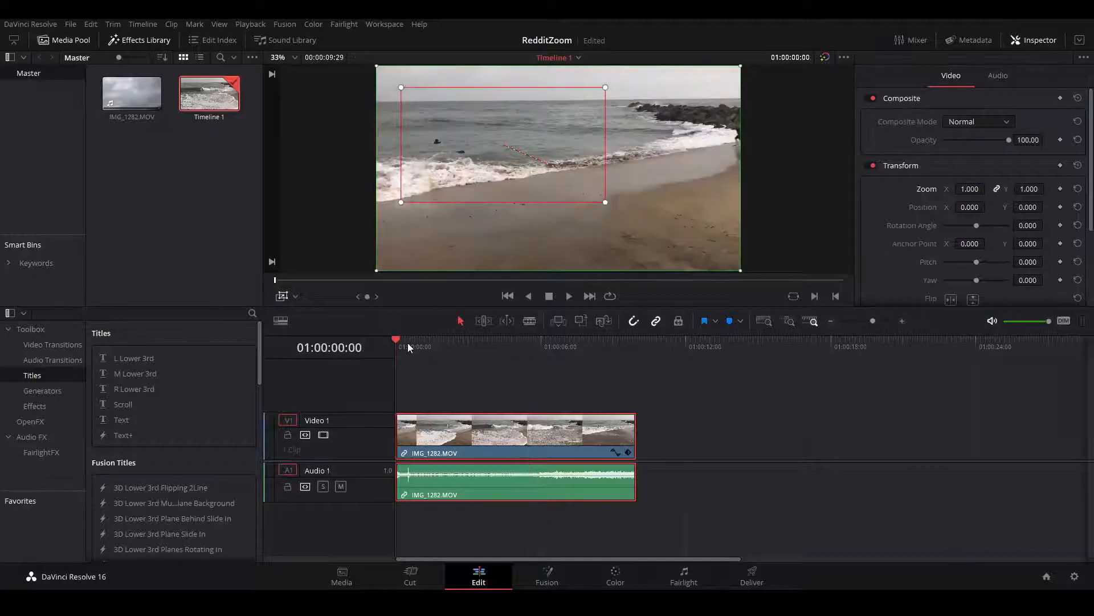
left_click(569, 296)
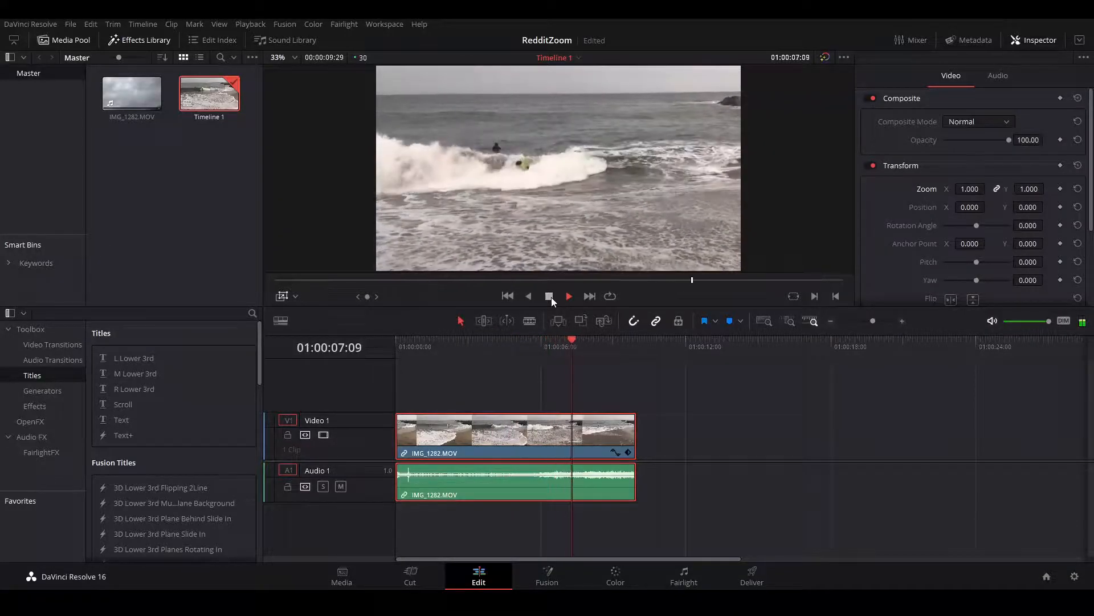
left_click(551, 297)
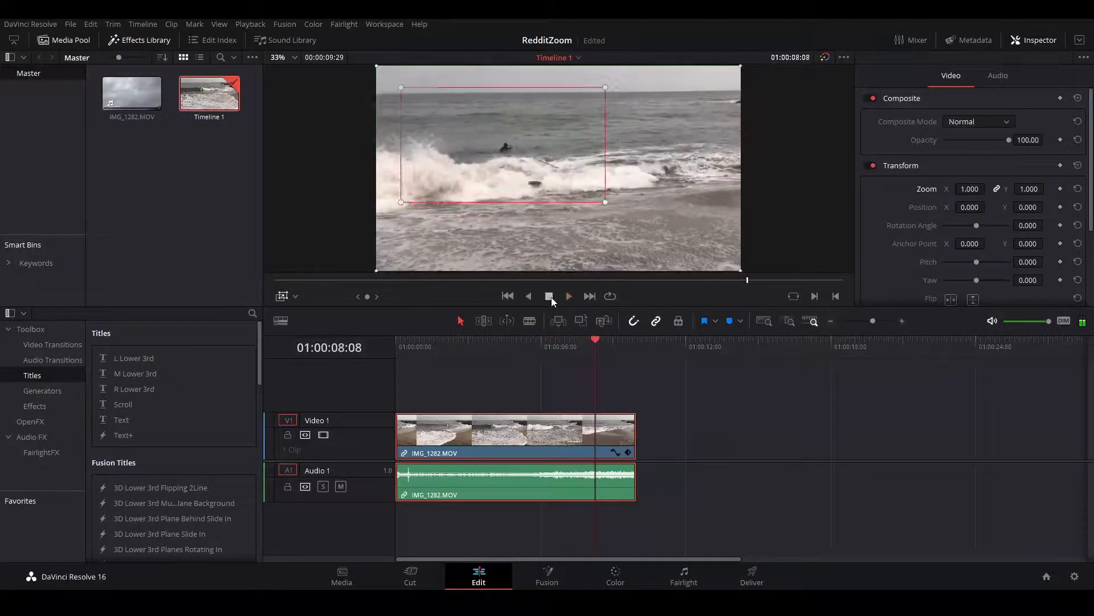
Split the clip at 01:00:06:22 and delete the portion after the cut.
left_click(537, 340)
left_click(300, 312)
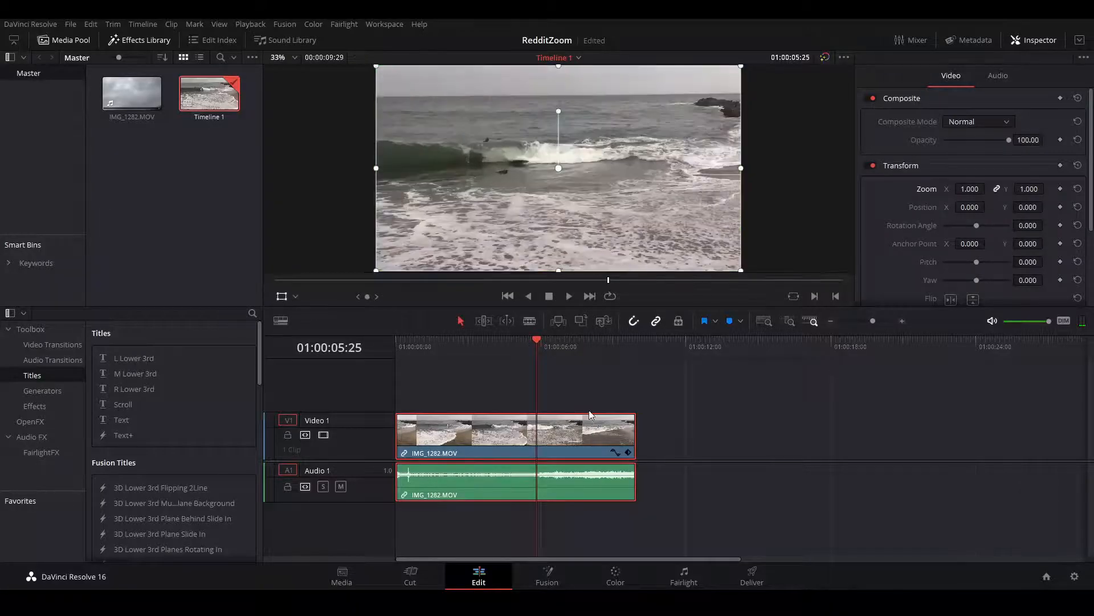
left_click_drag(535, 341, 558, 346)
left_click(529, 320)
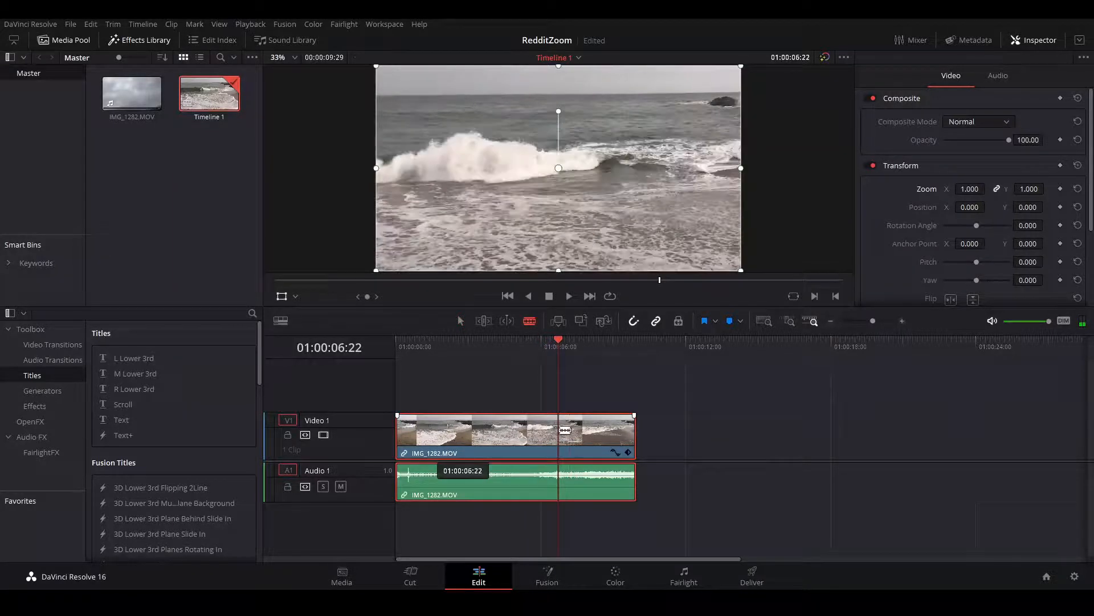
left_click(559, 431)
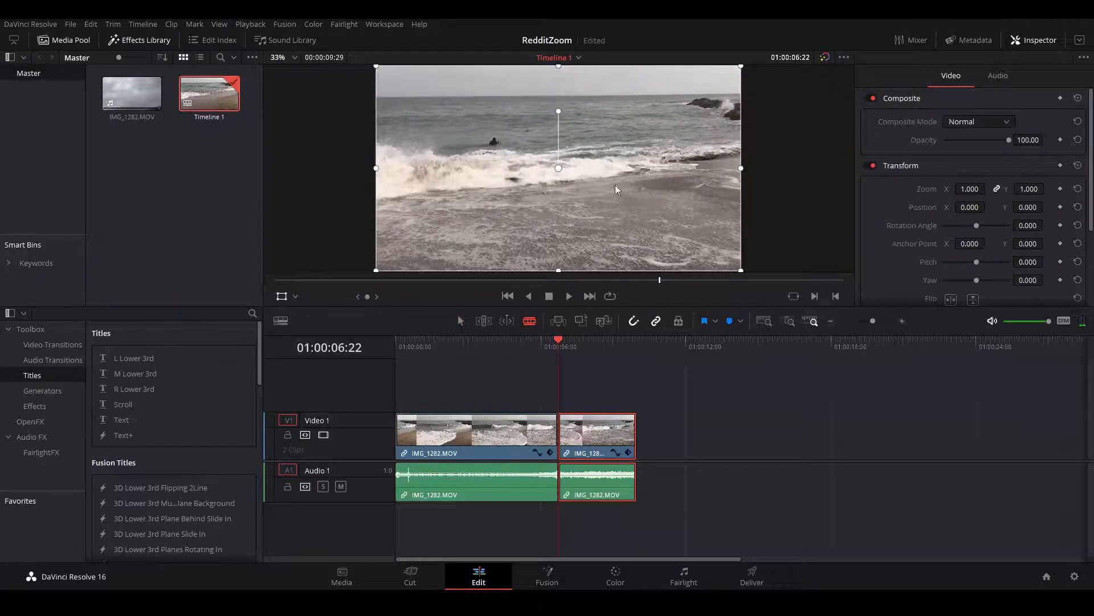
key("Delete")
left_click(460, 321)
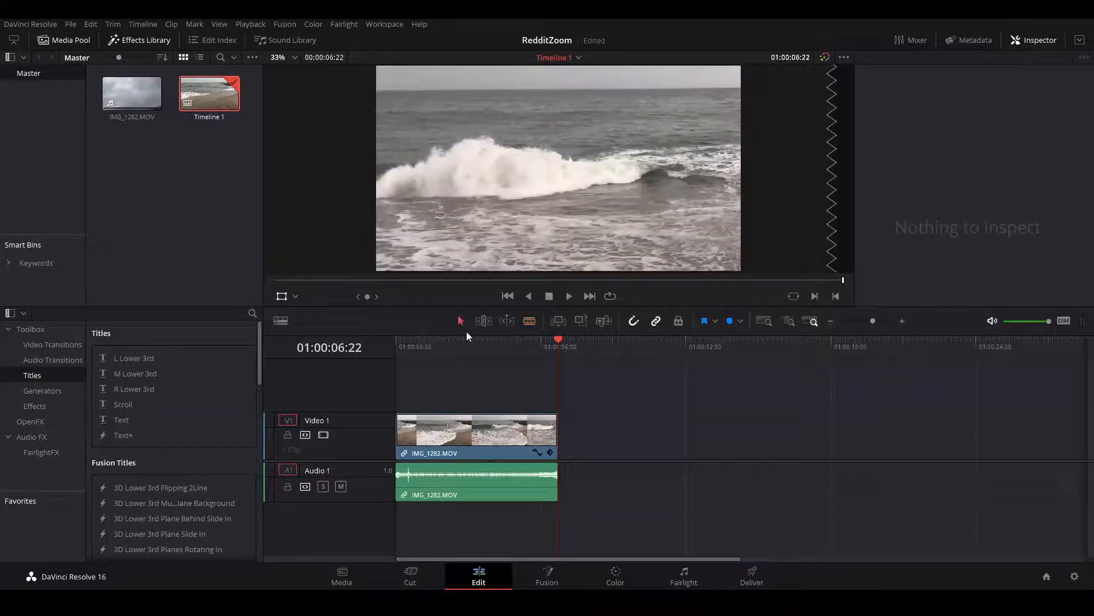
Select the shortened clip and, at 01:00:05:18, shrink the red end frame around the surfer to about 30% of the picture width.
left_click(478, 345)
left_click(497, 421)
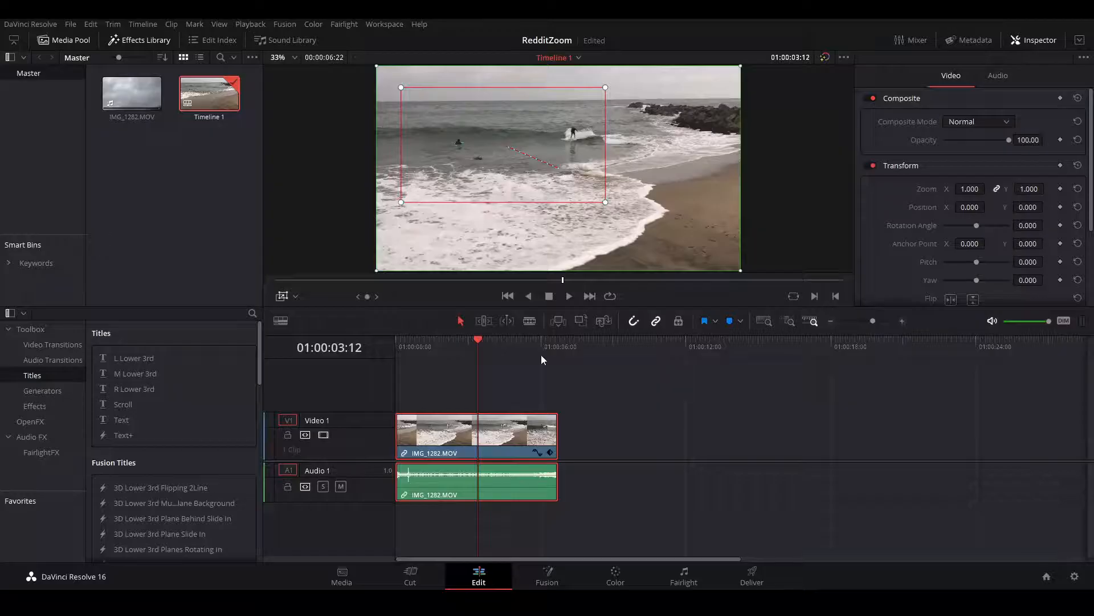
left_click(519, 339)
left_click_drag(519, 340, 531, 339)
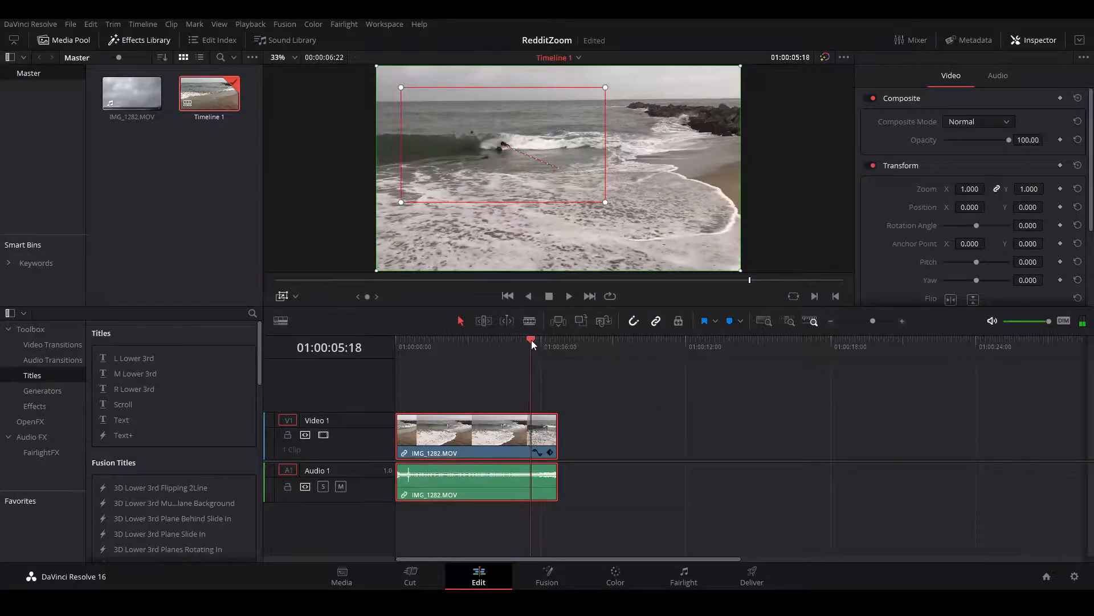
left_click_drag(606, 203, 515, 161)
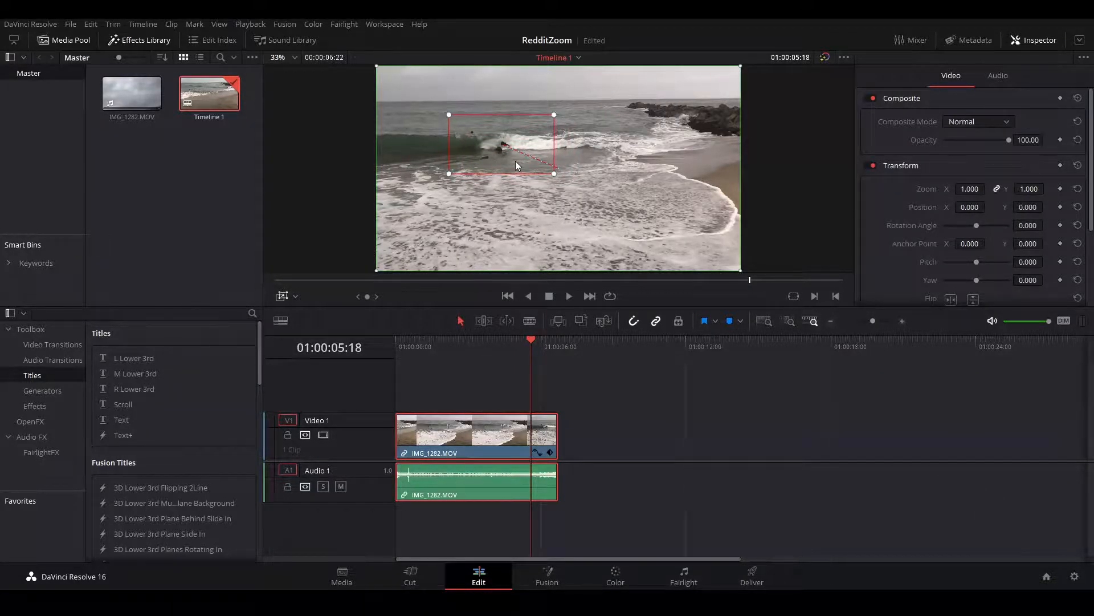
Play the shortened clip and scrub through it to check the tighter zoom on the surfer.
left_click(401, 343)
left_click(567, 298)
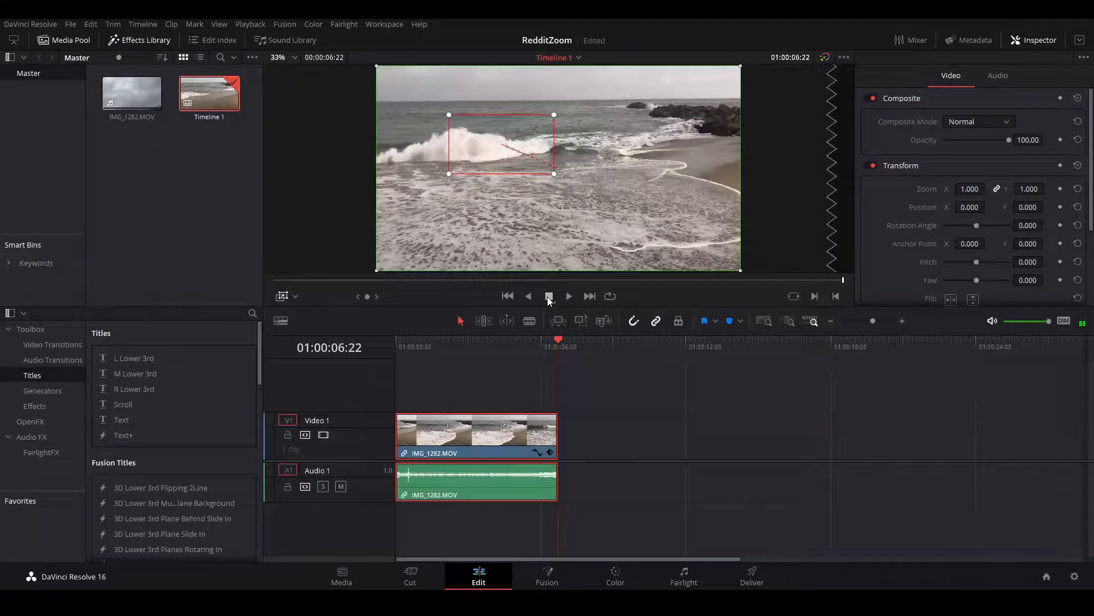
left_click(531, 340)
left_click(538, 340)
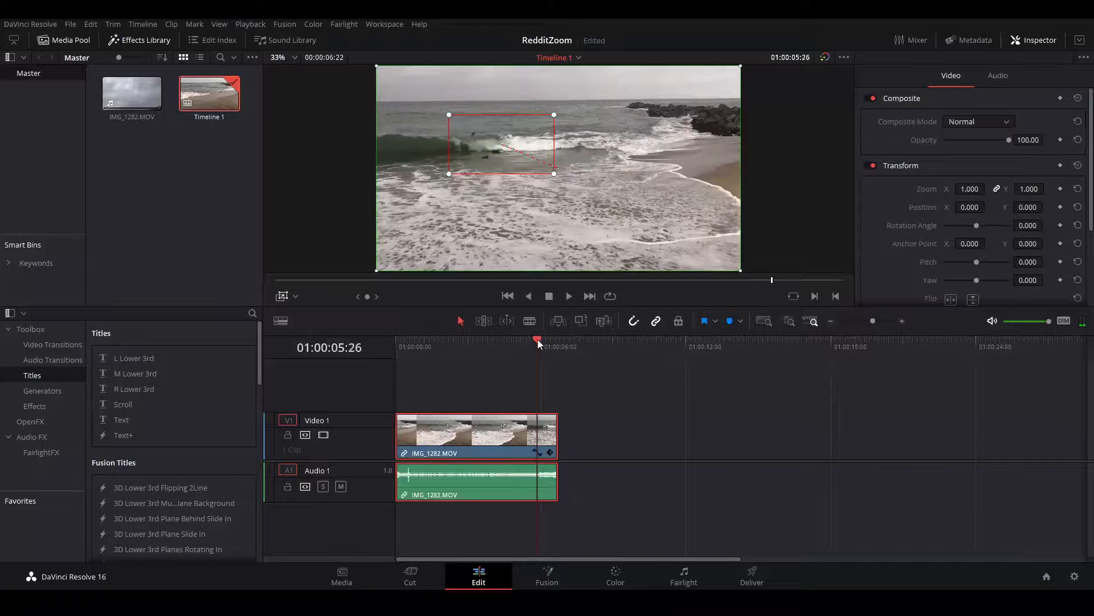
left_click(542, 339)
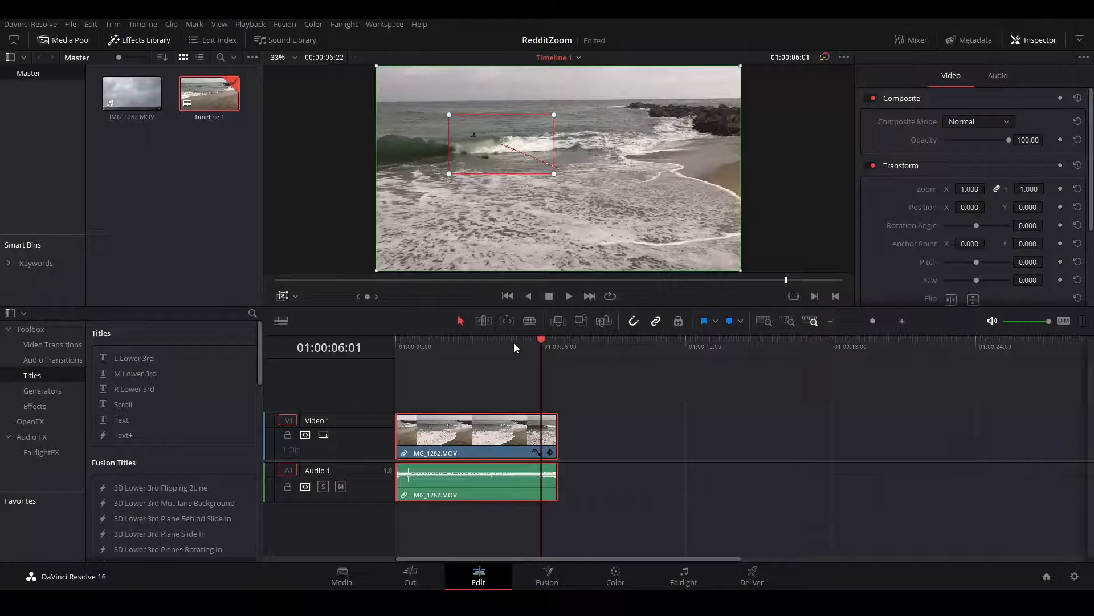
left_click_drag(402, 339, 517, 337)
left_click(409, 338)
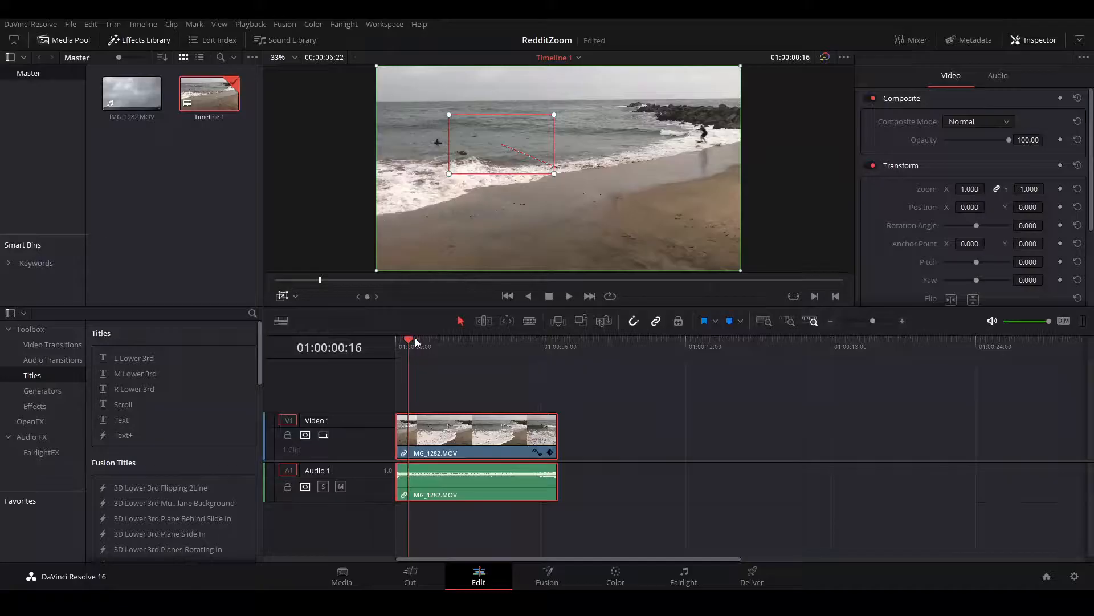
left_click(567, 296)
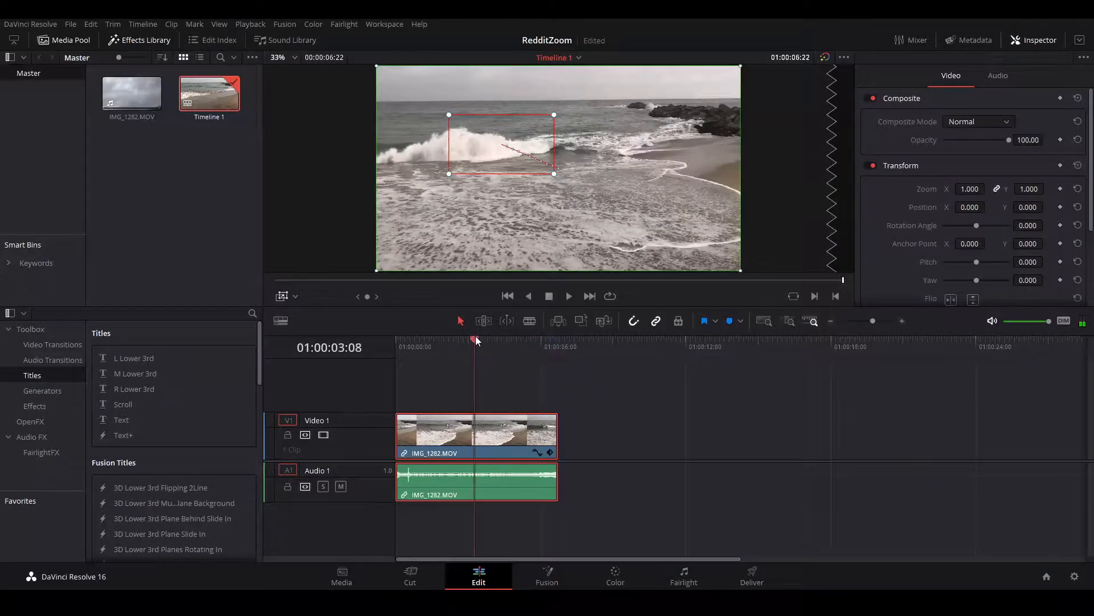
Show the Transform frame in the viewer at 01:00:03:08 and start adjusting the clip's Transform zoom.
left_click(475, 341)
left_click(296, 297)
left_click(302, 310)
left_click_drag(973, 186, 1026, 189)
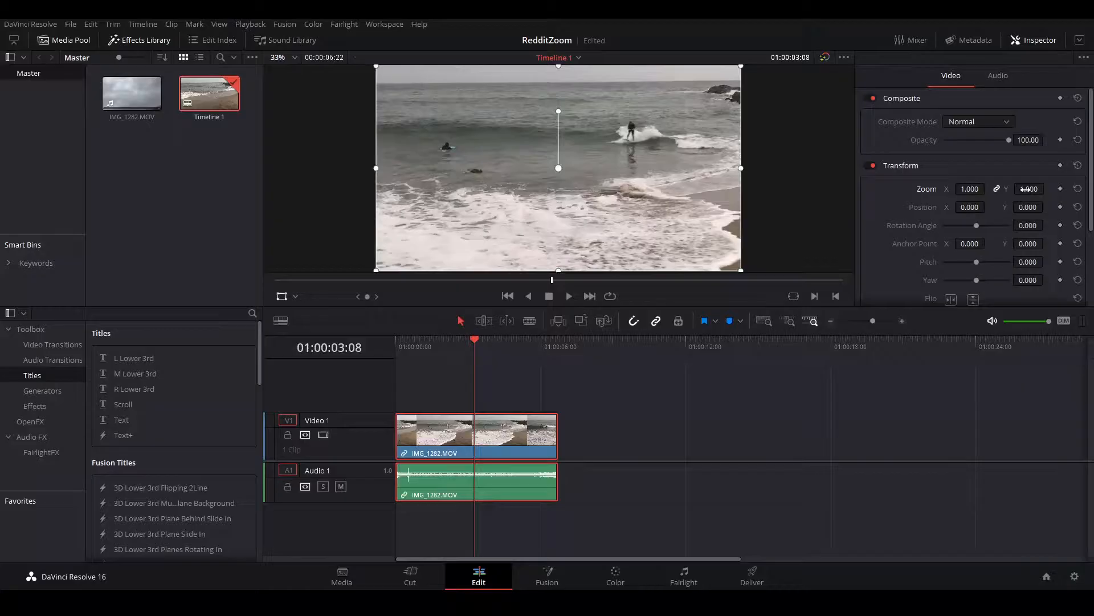